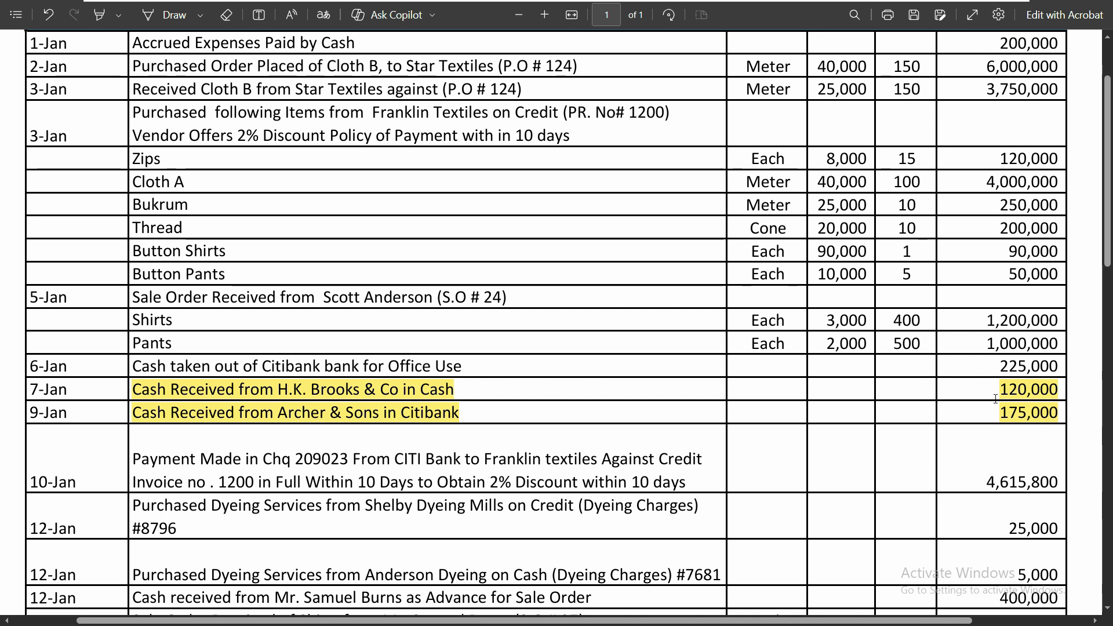
- Switch to SAP Business One and start an incoming payment for customer C100, H.K. Brooks & Co
key("alt+Tab")
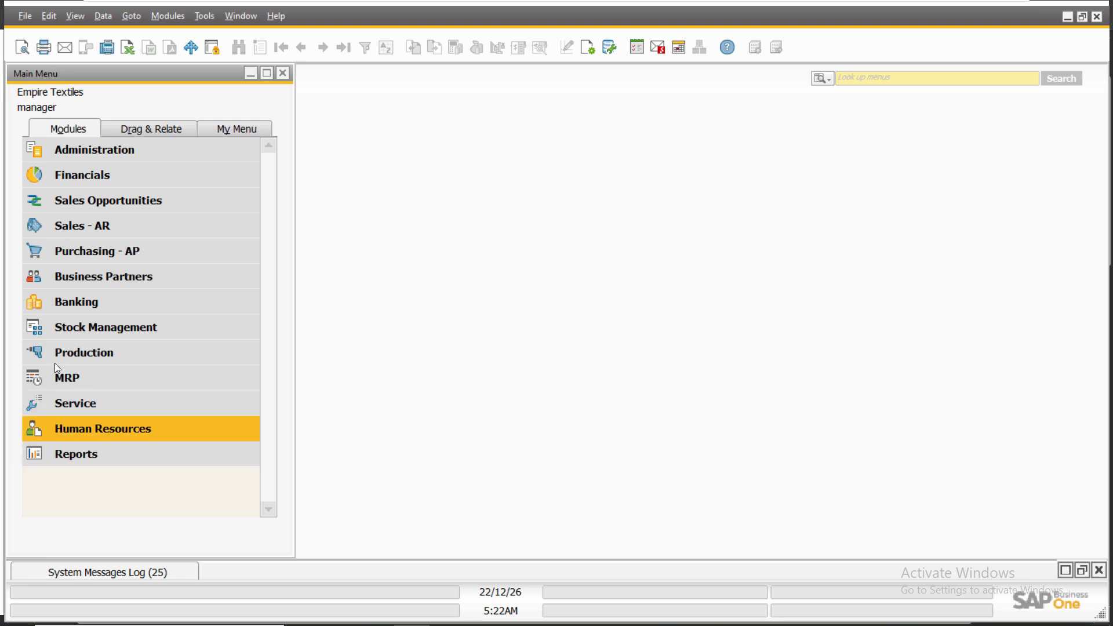
left_click(97, 308)
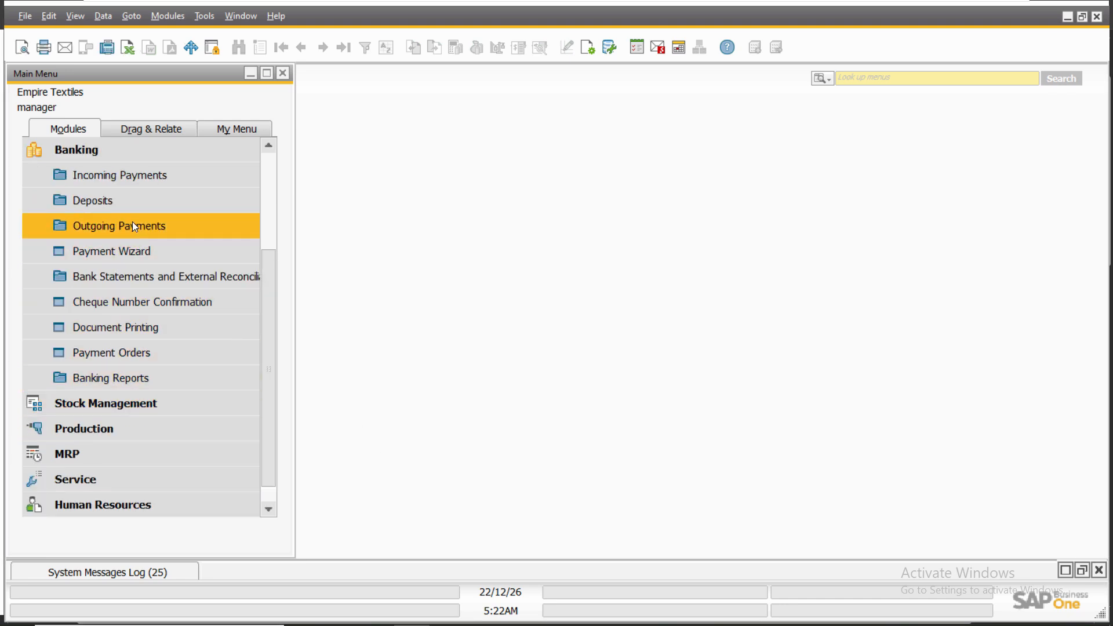
left_click(127, 172)
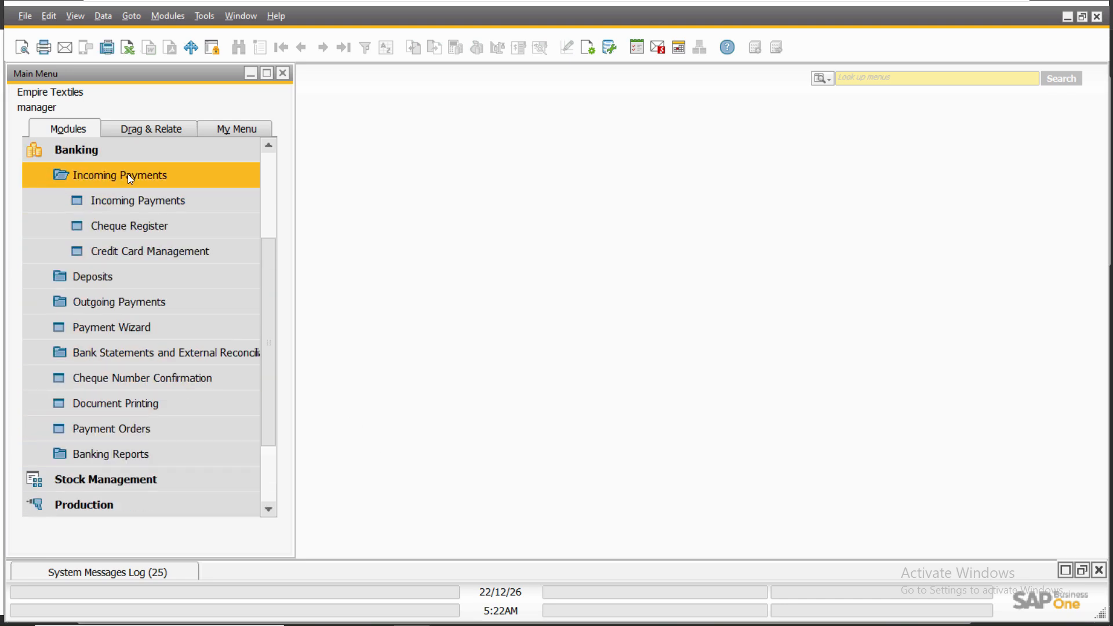
left_click(137, 204)
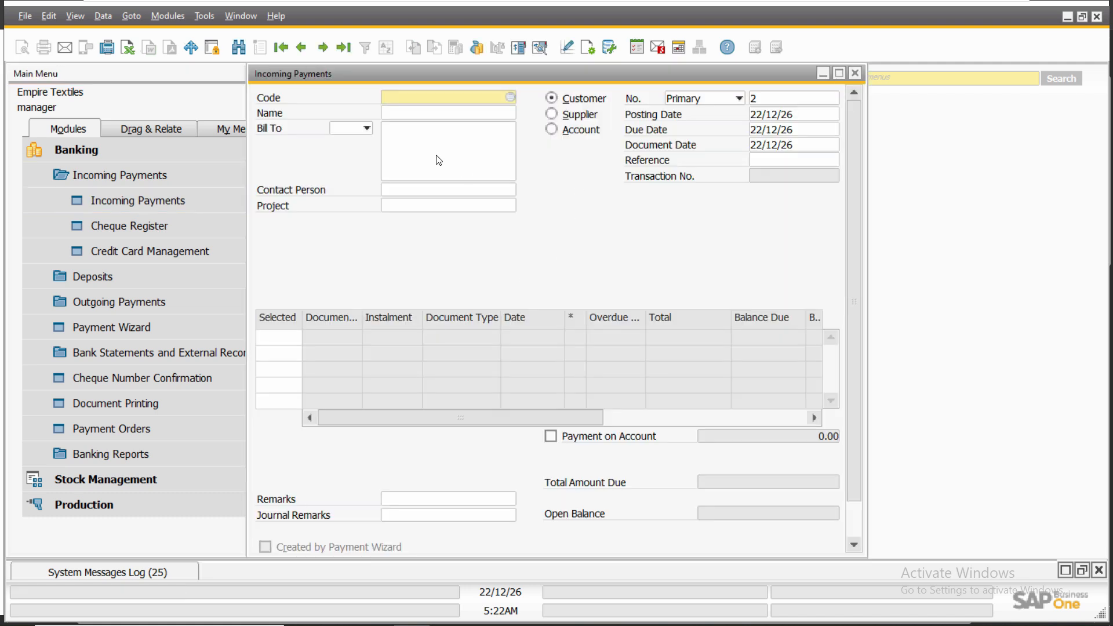
key("Tab")
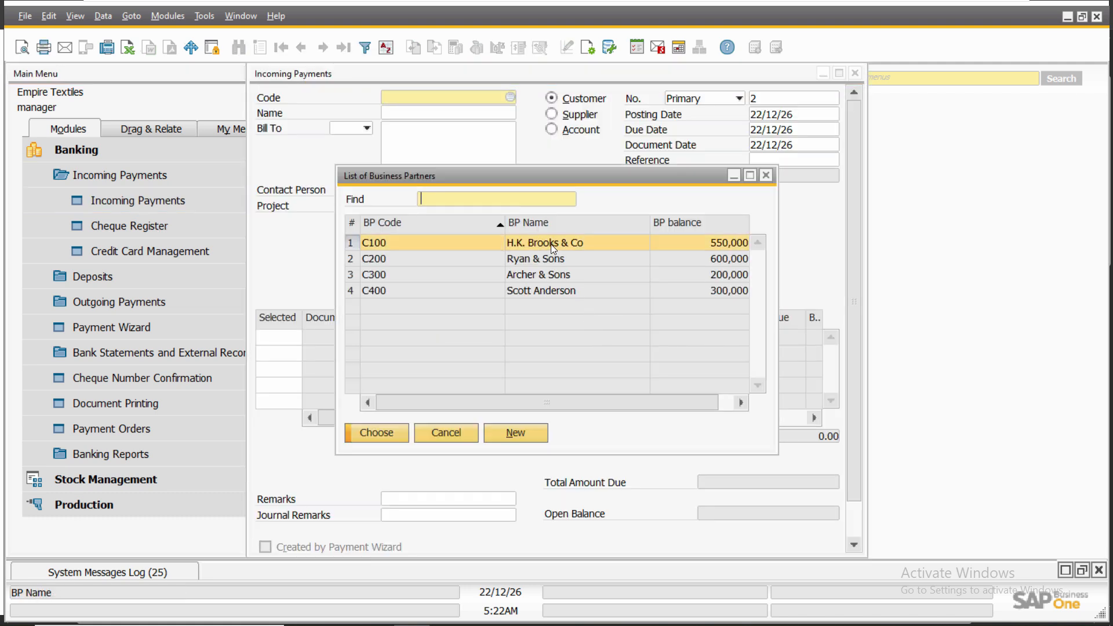
double_click(550, 246)
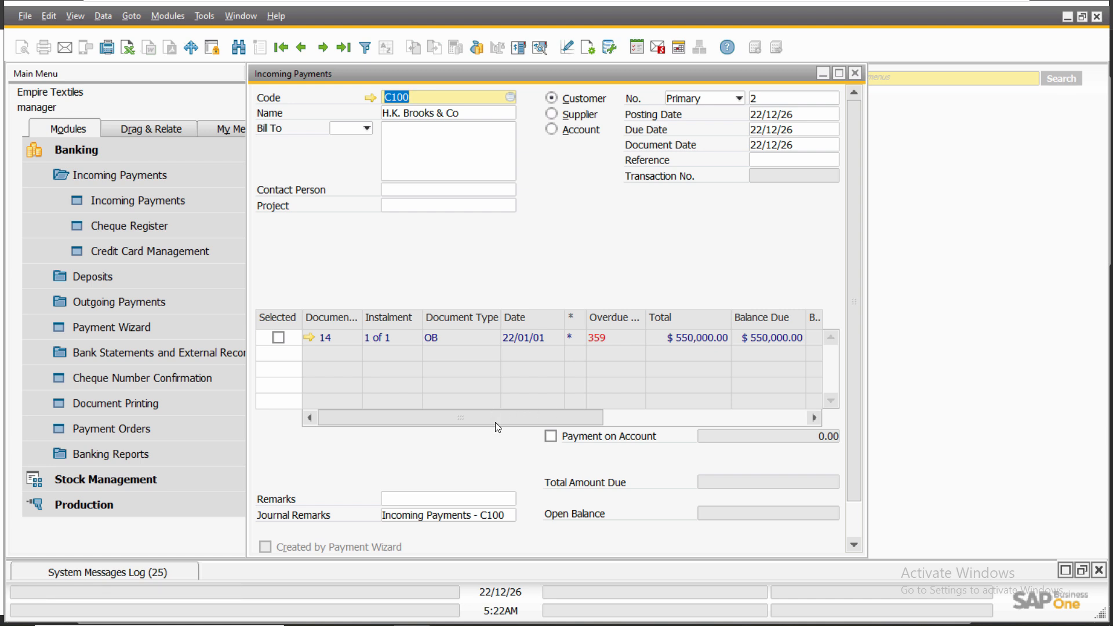
- Set the incoming payment's reference to 15115
left_click_drag(495, 423, 584, 420)
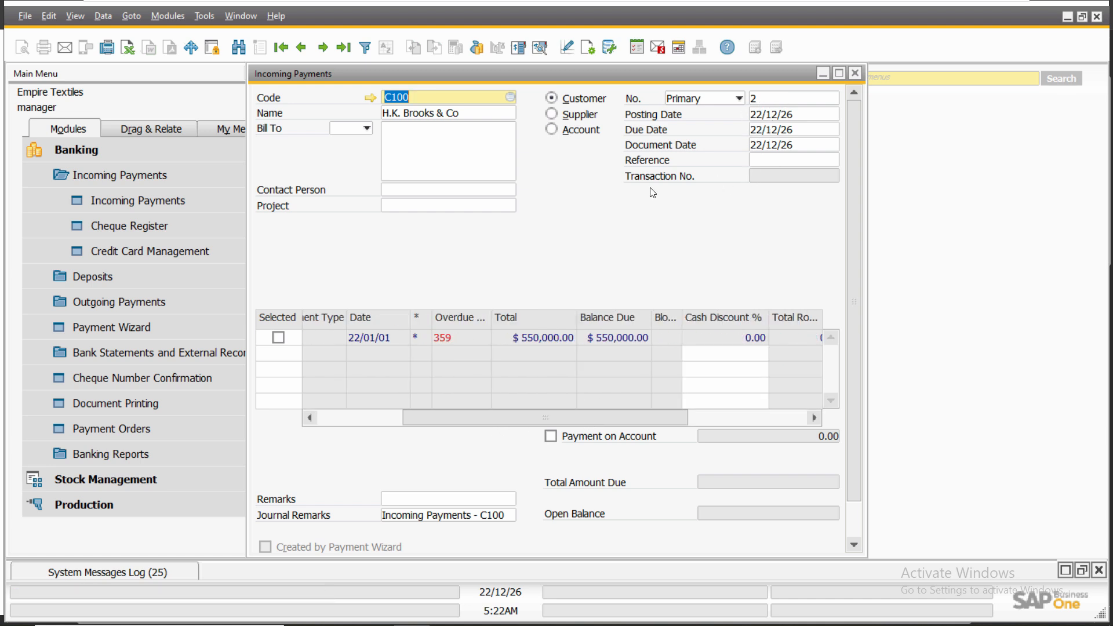
left_click(761, 160)
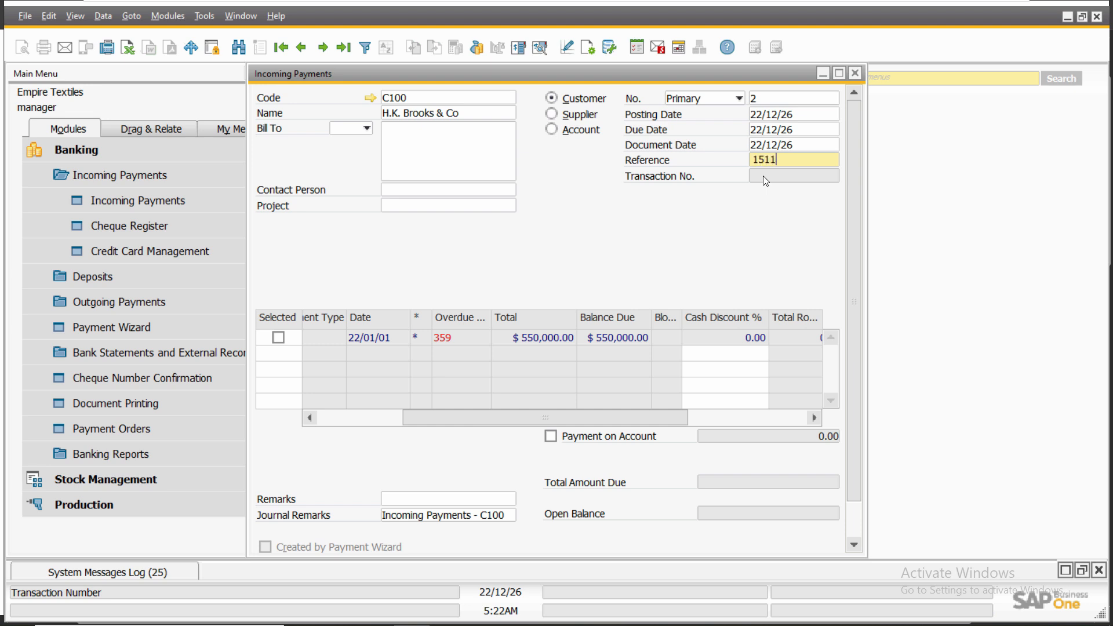
type("15115")
key("Tab")
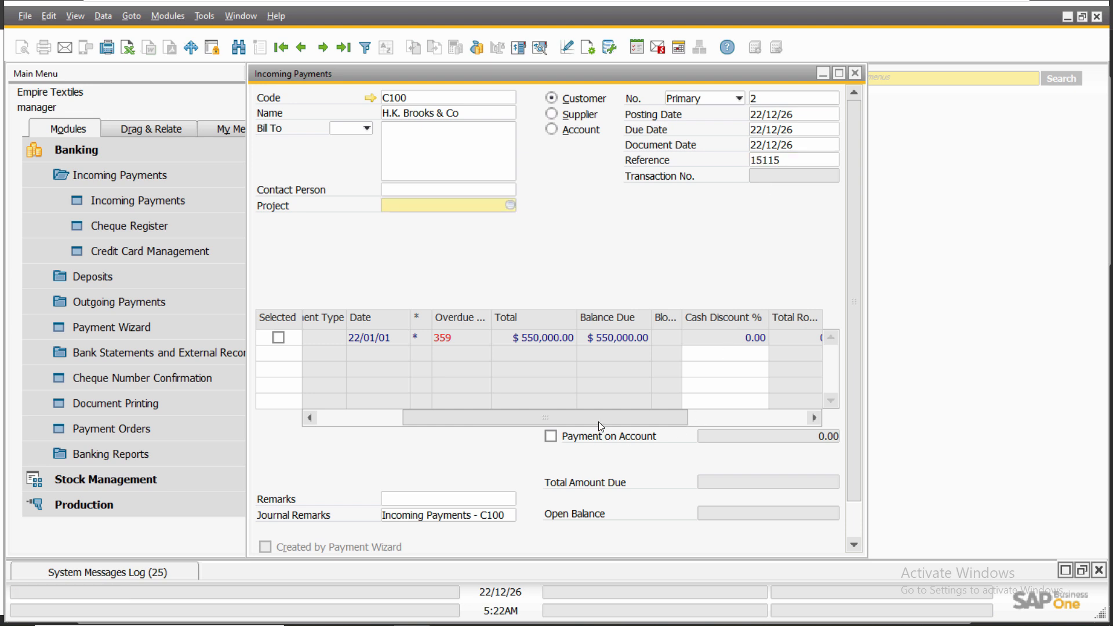
- Select the customer's open document 14 and set its total payment to the transaction sheet's amount, 120,000
left_click_drag(598, 422, 504, 419)
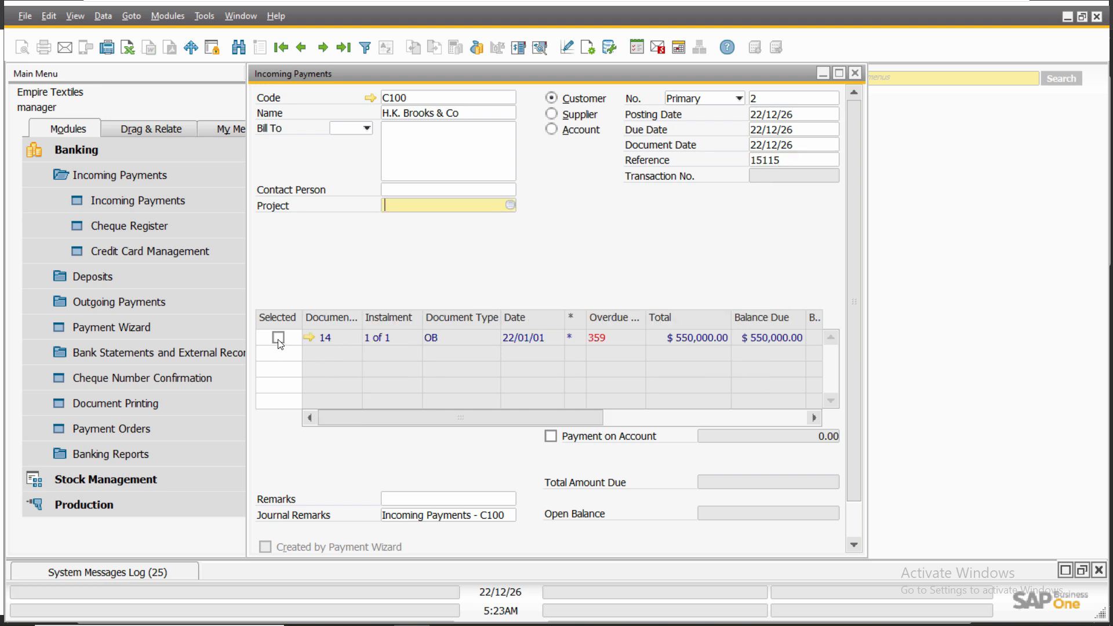
left_click(279, 337)
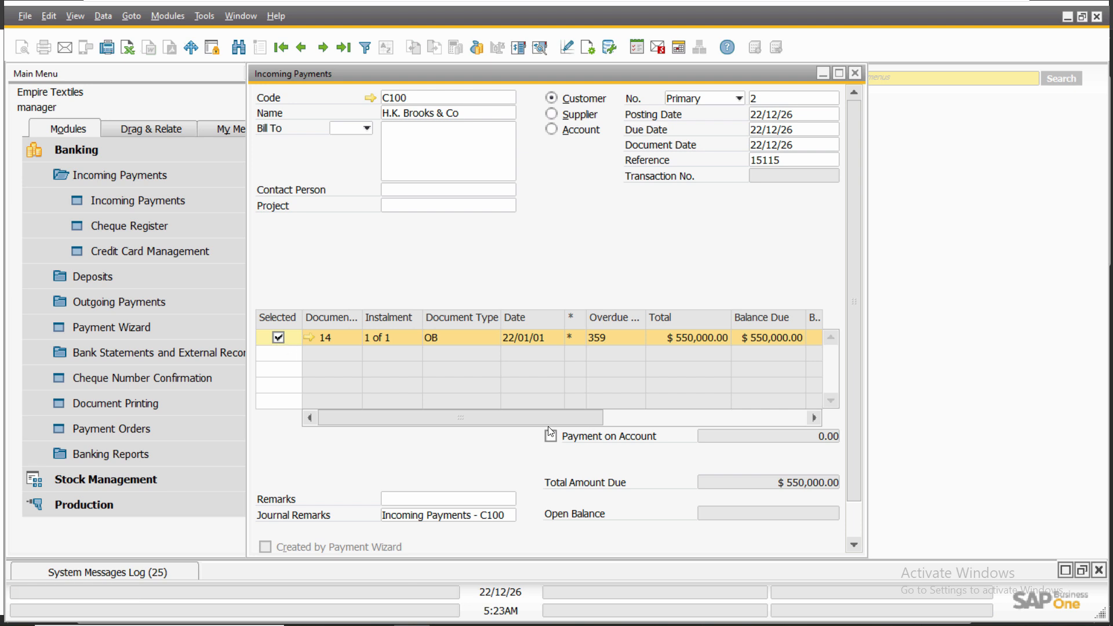
left_click_drag(548, 423, 741, 416)
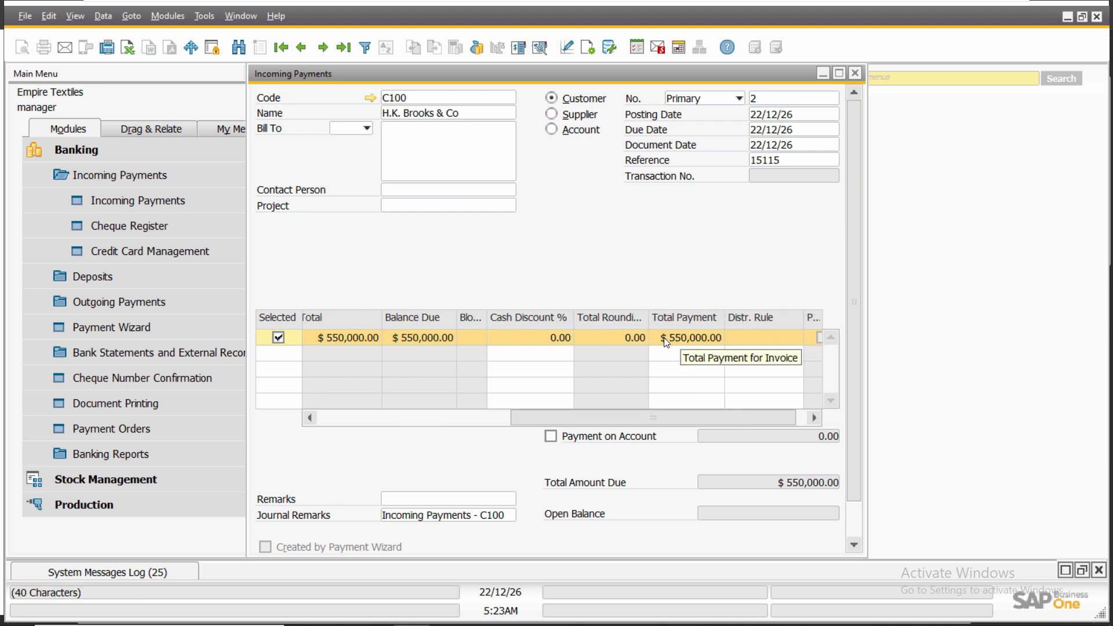
left_click(695, 339)
key("alt+Tab")
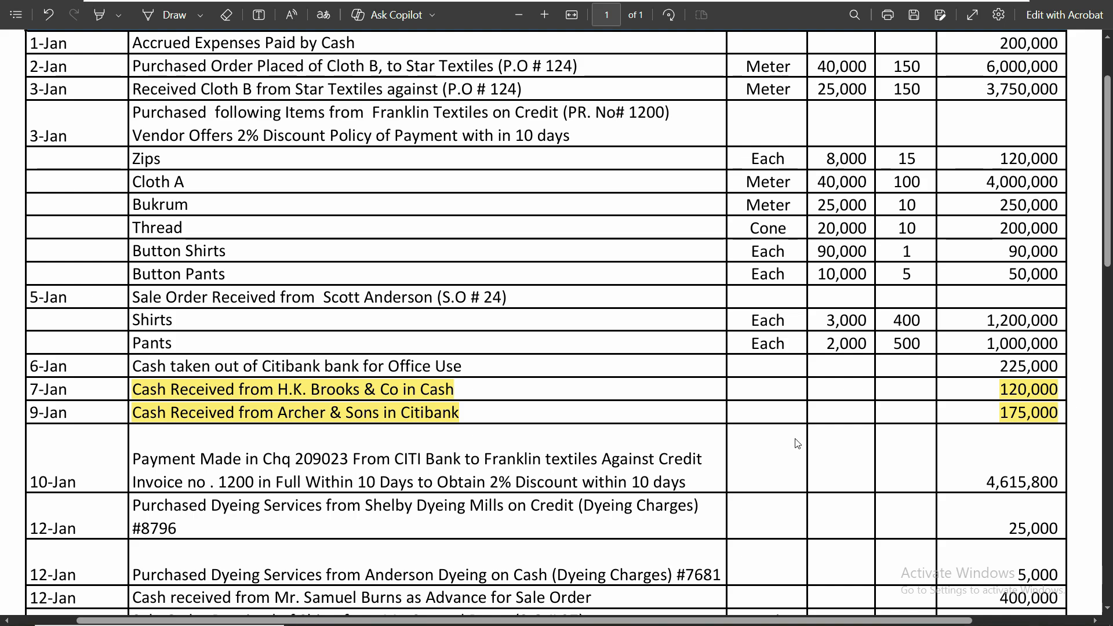
key("alt+Tab")
type("120,000")
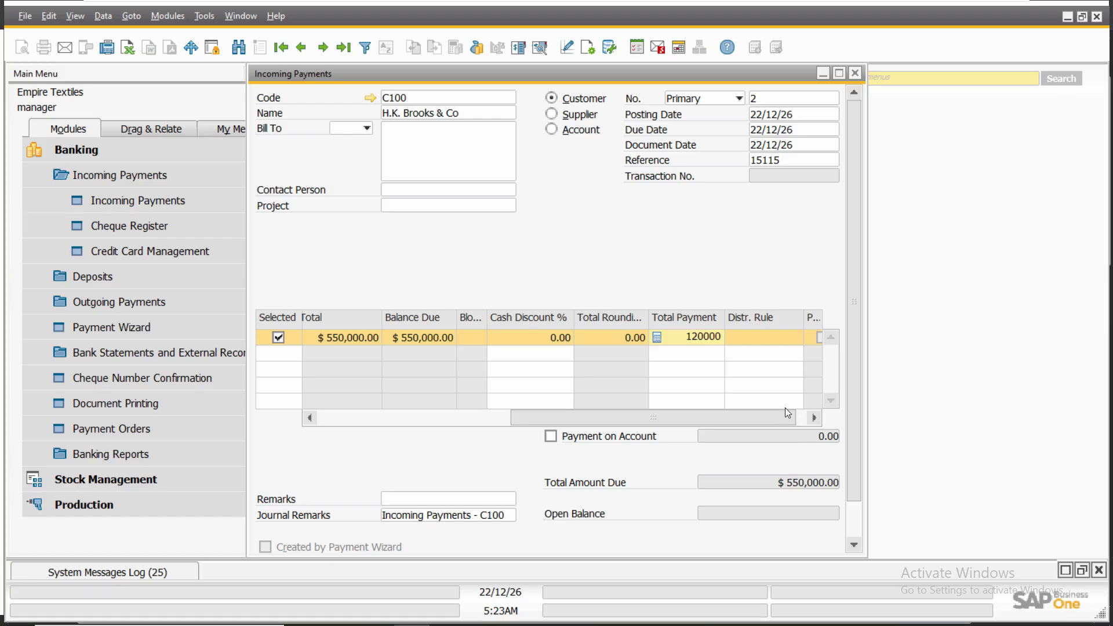
key("Tab")
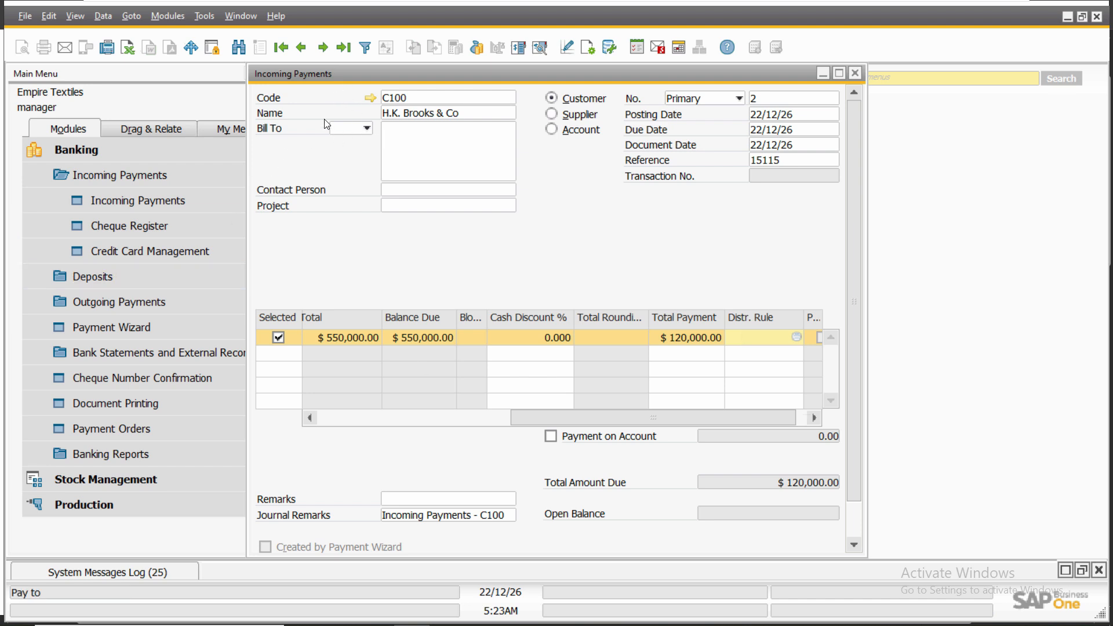
- In the payment means, change the cash G/L account to Cash on Hand (HO, USA, GA)
left_click(478, 50)
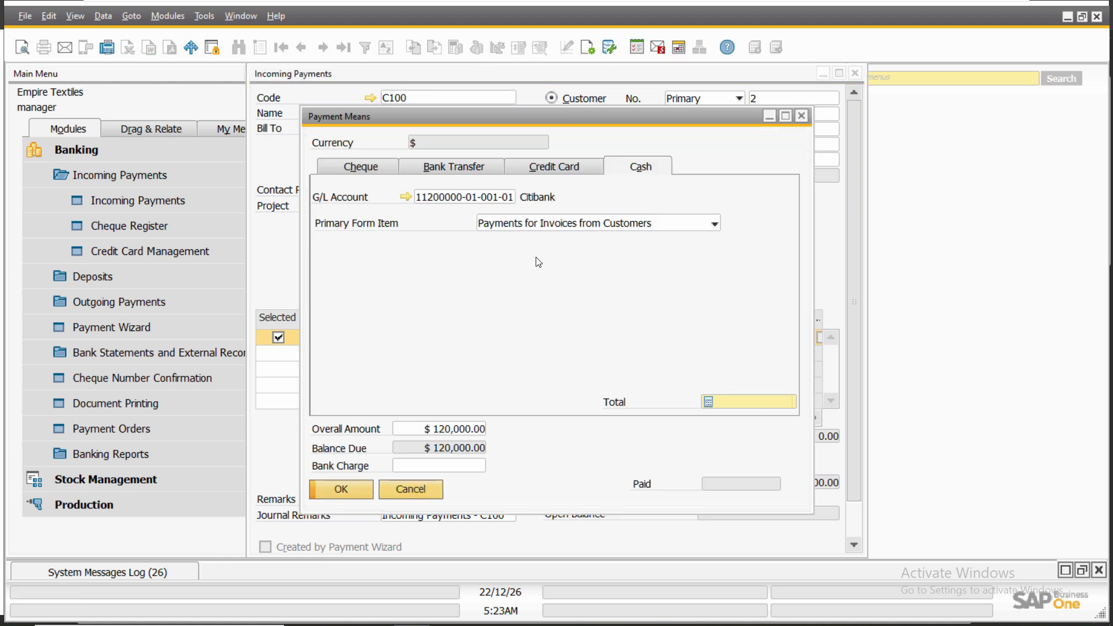
double_click(451, 197)
key("BackSpace")
key("Tab")
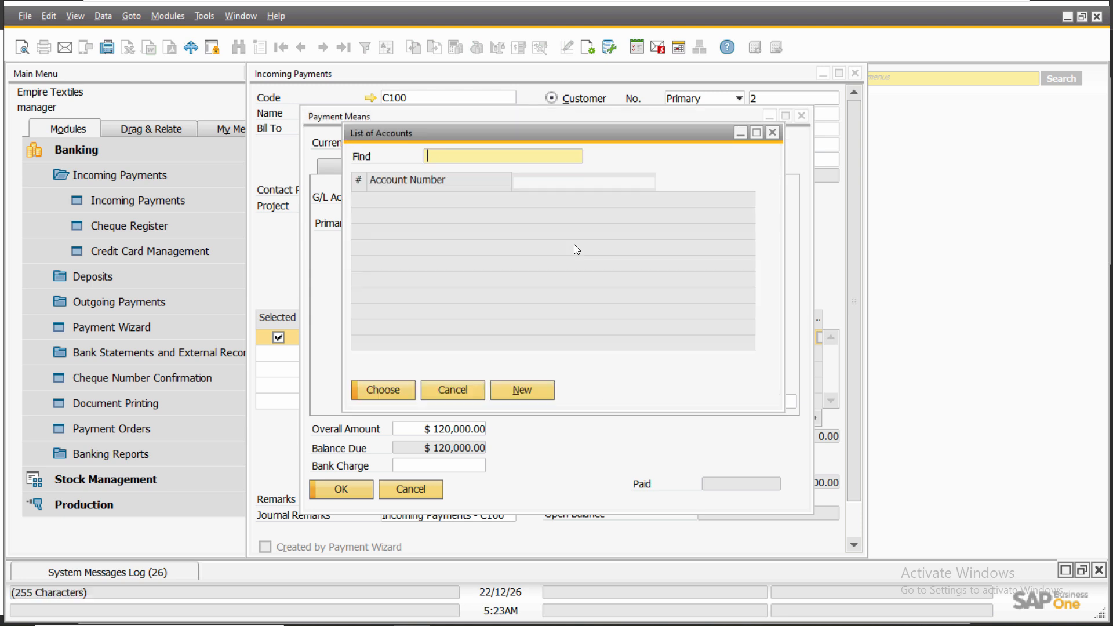
double_click(576, 204)
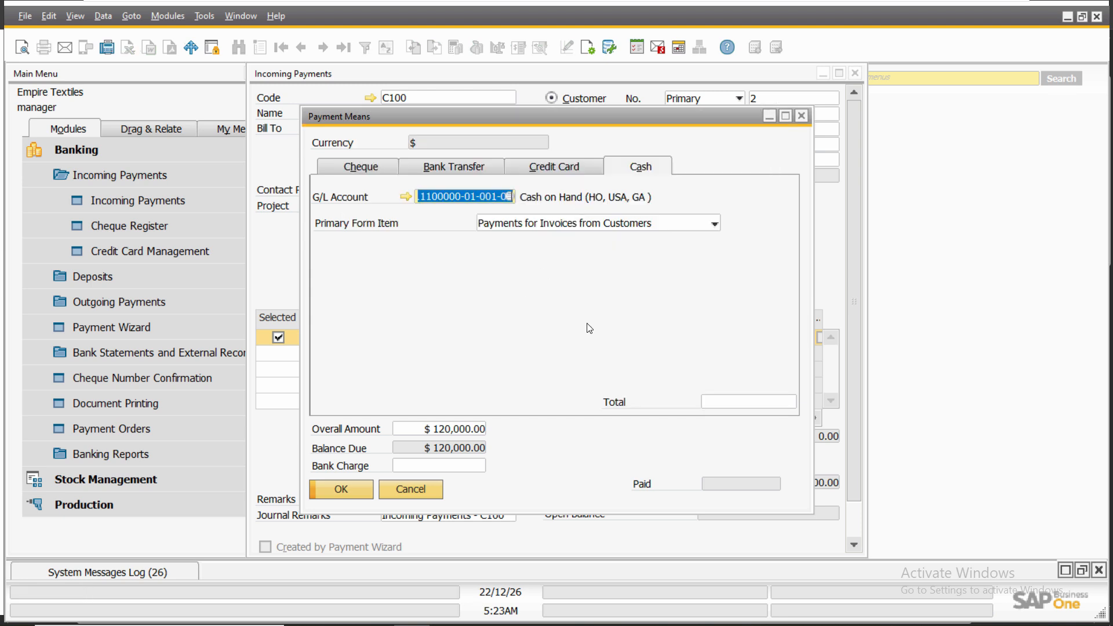
- Fill the cash total with the full balance due and add the incoming payment document
left_click(775, 398)
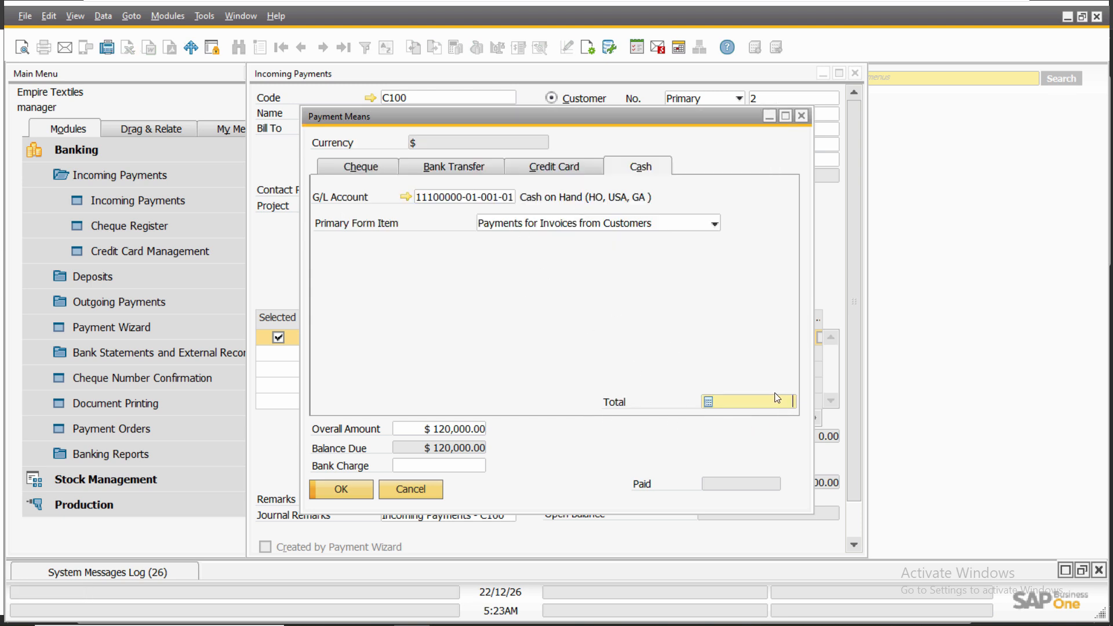
key("ctrl+b")
left_click(353, 494)
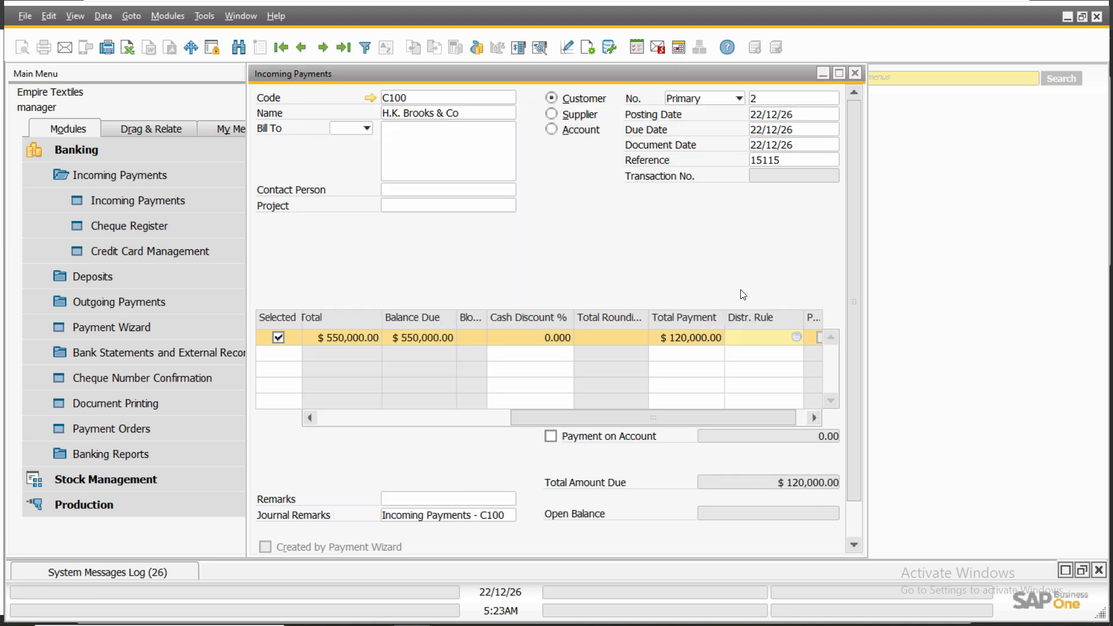
key("Return")
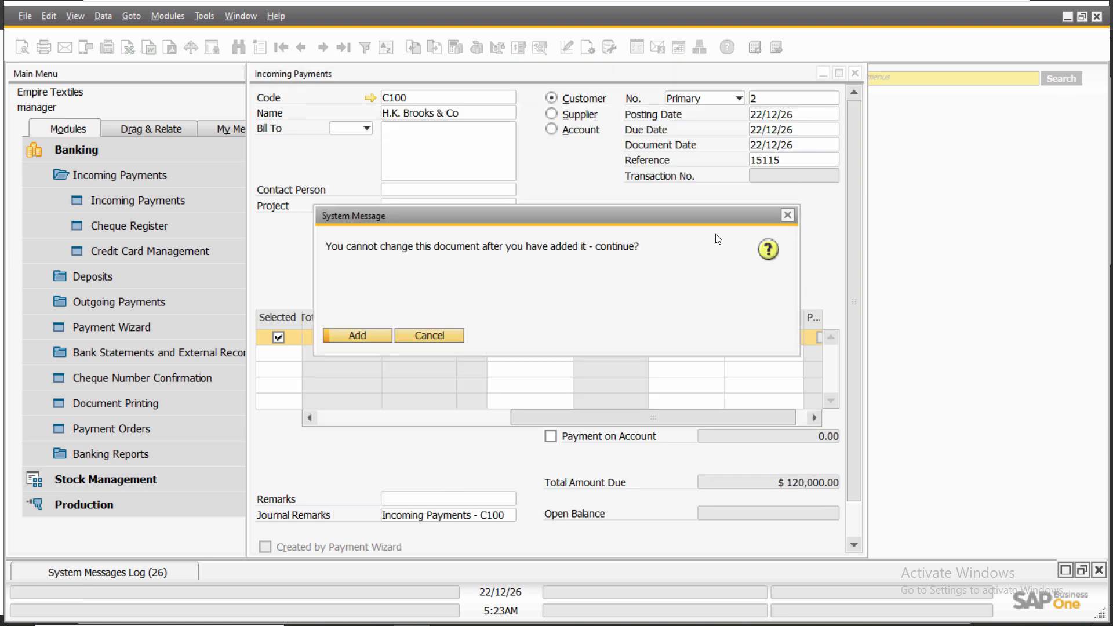
left_click(342, 340)
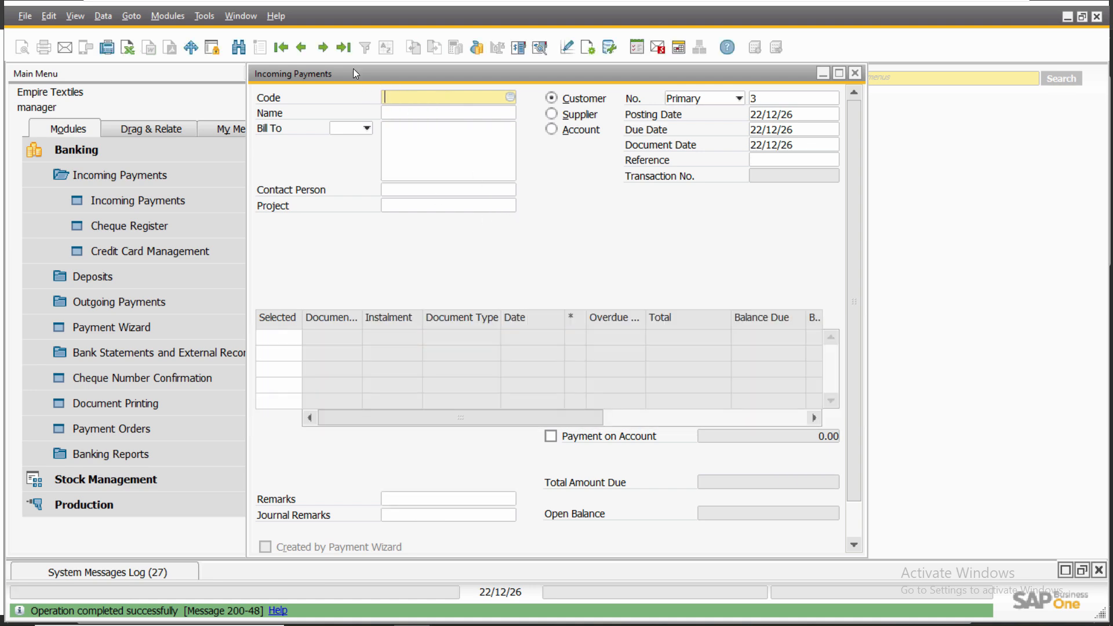
- Bring up the last incoming payment and review the debit and credit lines of its journal entry
left_click(344, 47)
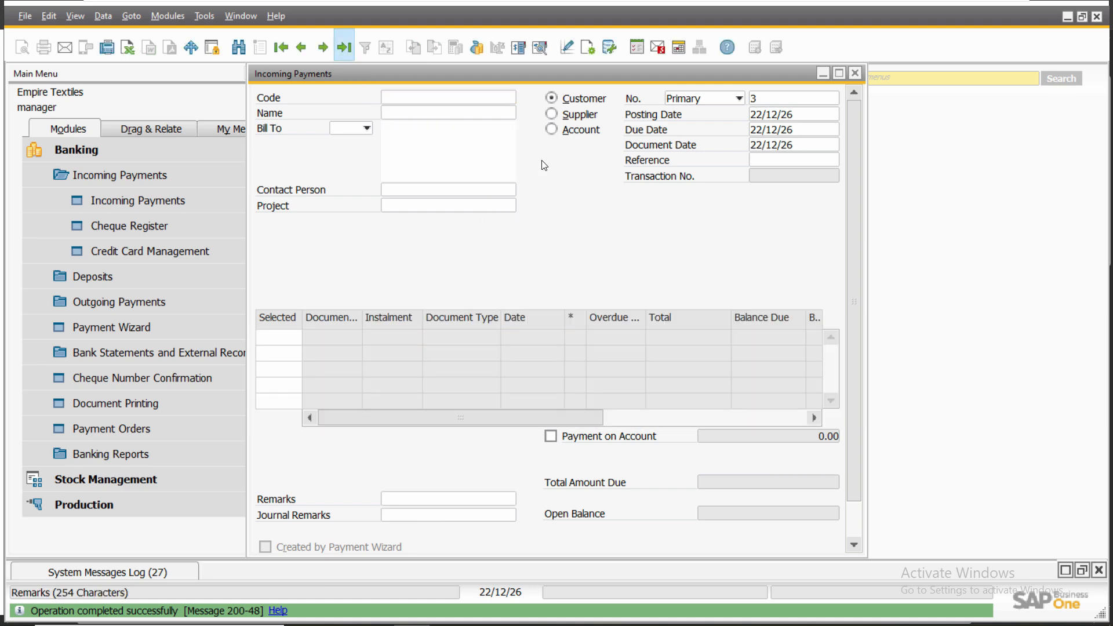
right_click(589, 212)
left_click(620, 294)
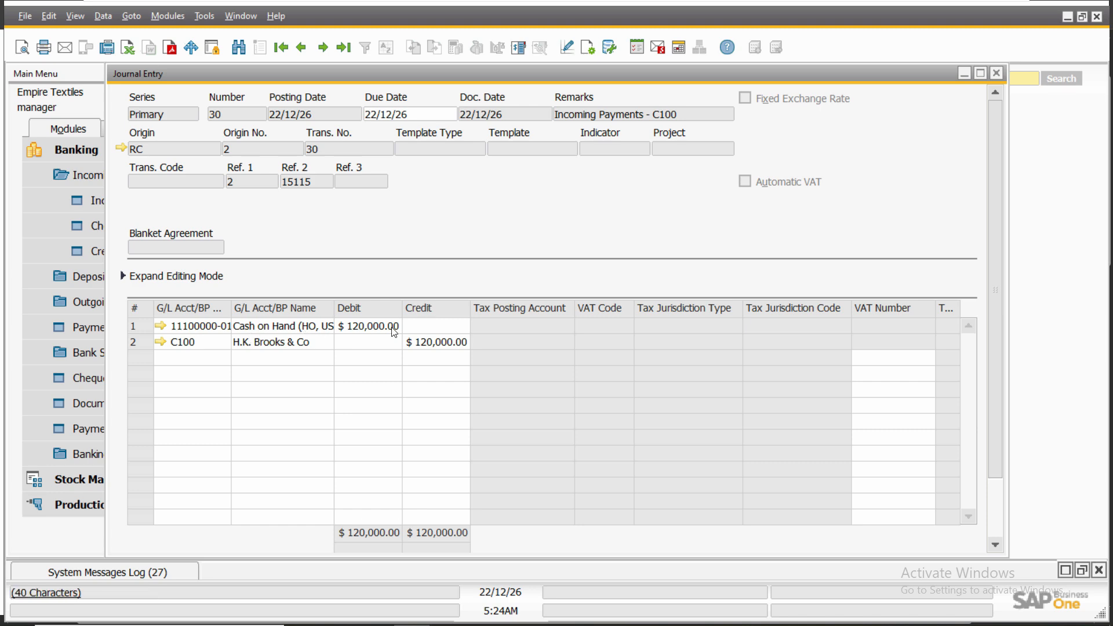
left_click(996, 73)
- View the relationship map of the H.K. Brooks & Co payment and close the payment document
right_click(606, 173)
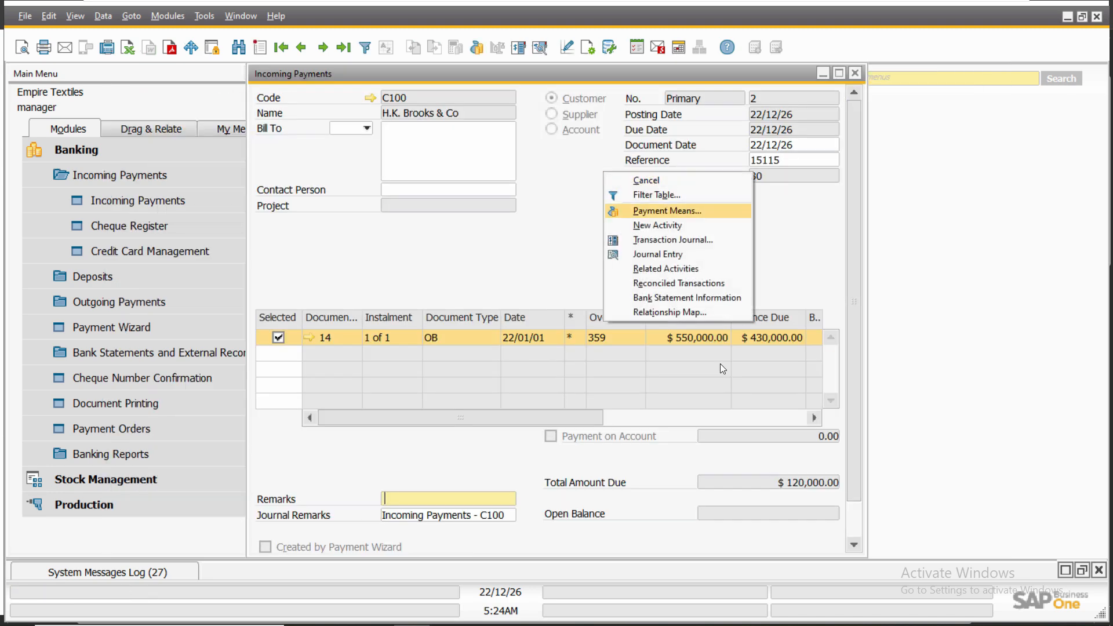
left_click(681, 316)
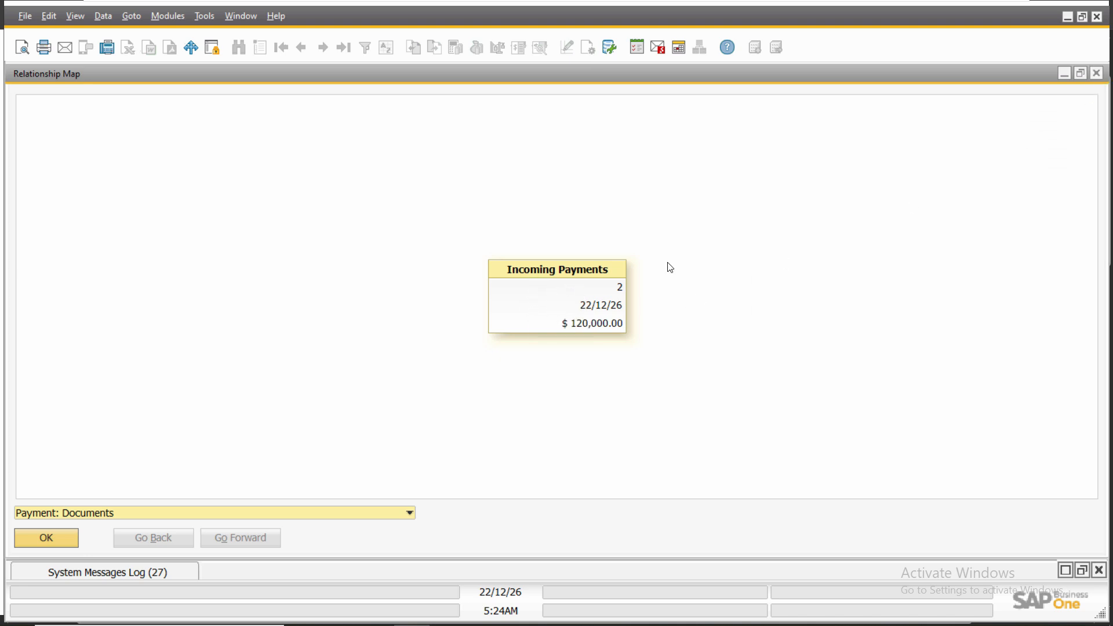
left_click(1101, 79)
key("Escape")
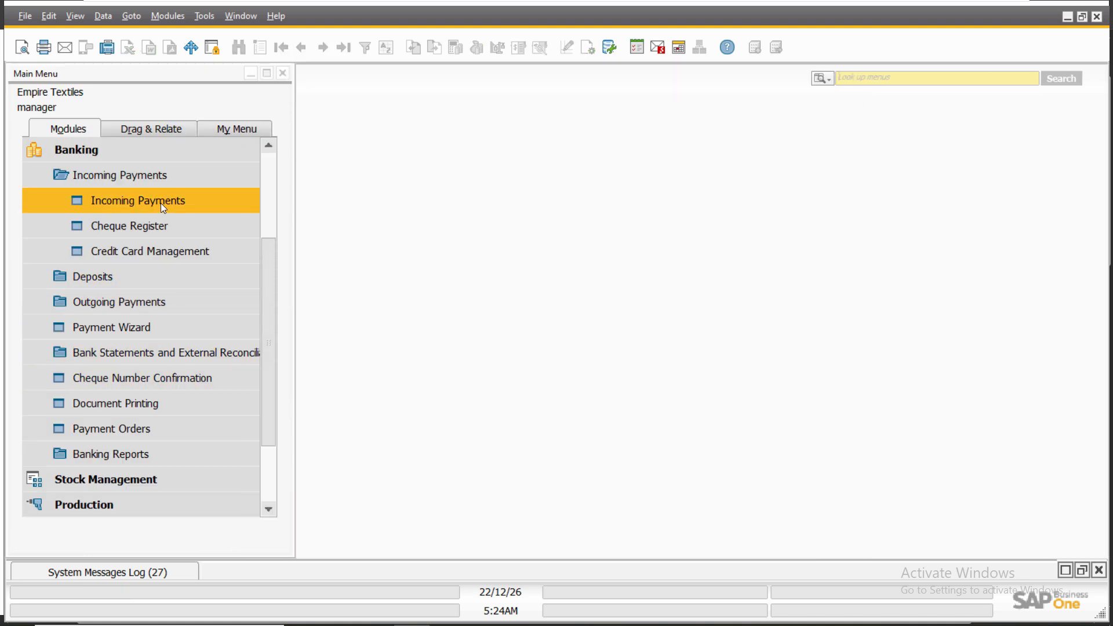
- Check the default cash G/L account in the payment means of a new incoming payment and close the form
left_click(124, 203)
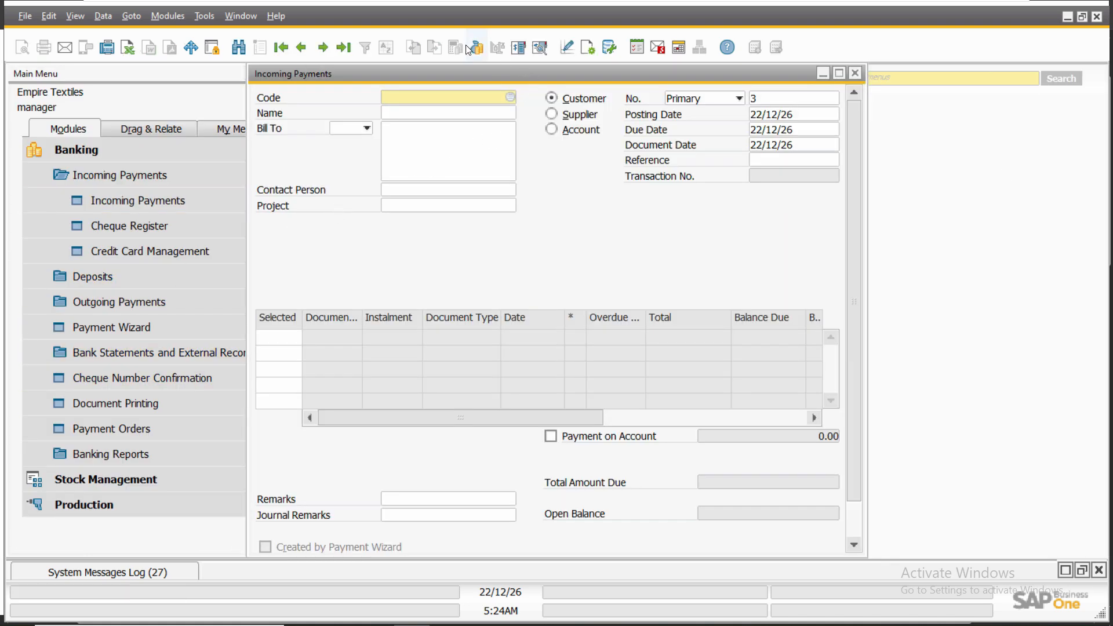
left_click(478, 48)
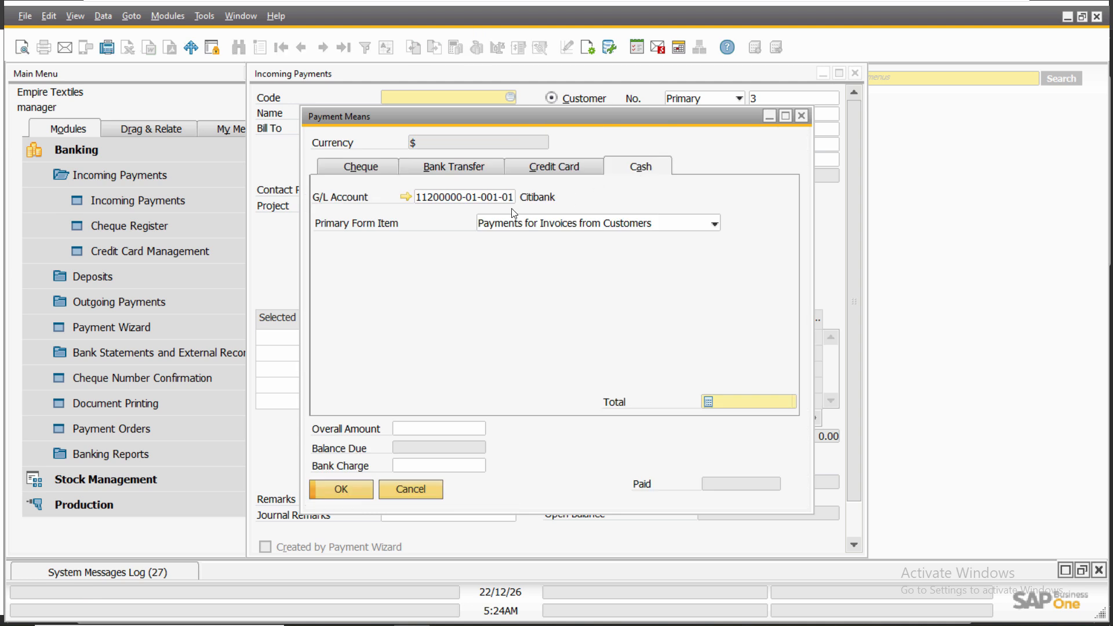
left_click(800, 116)
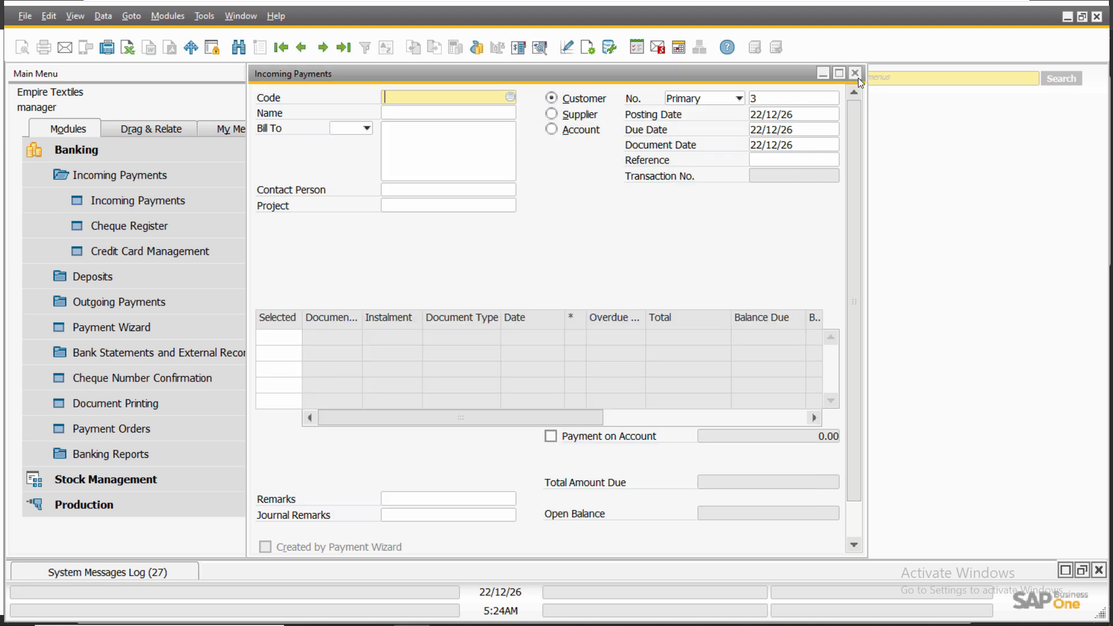
left_click(855, 73)
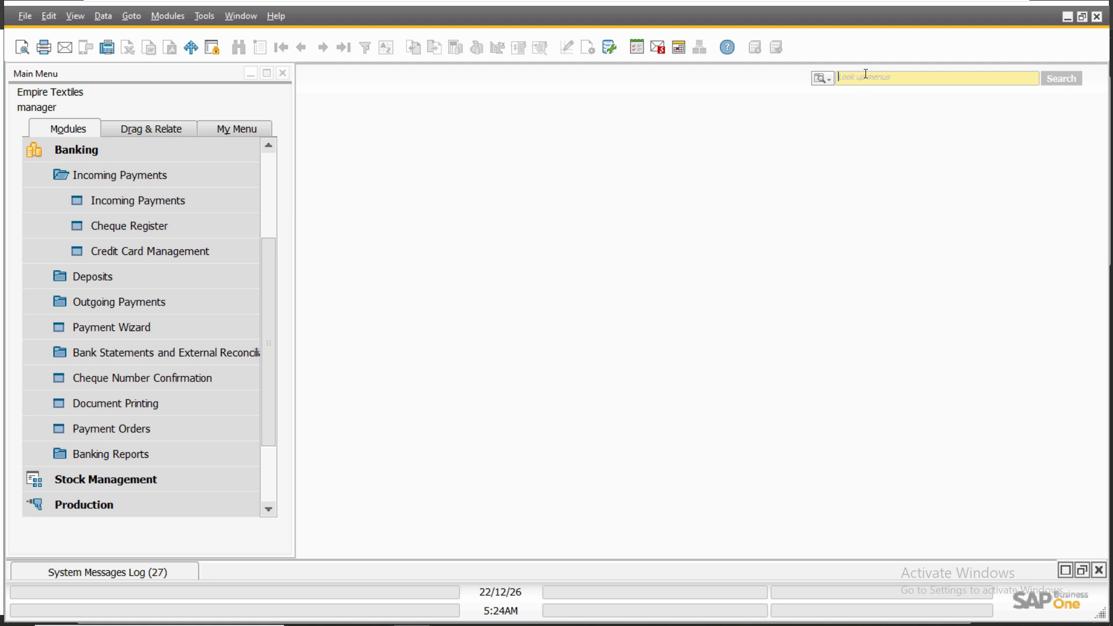
- Look up "gl acc" among the menus and open GL Account Determination
type("g/l")
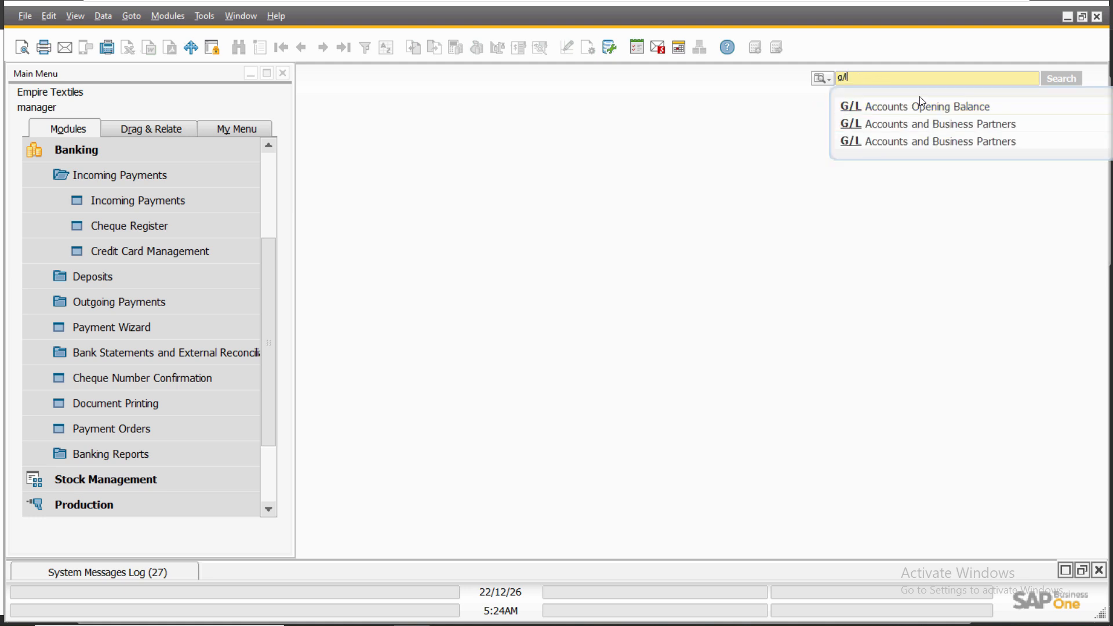
key("BackSpace")
key("BackSpace")
type(";")
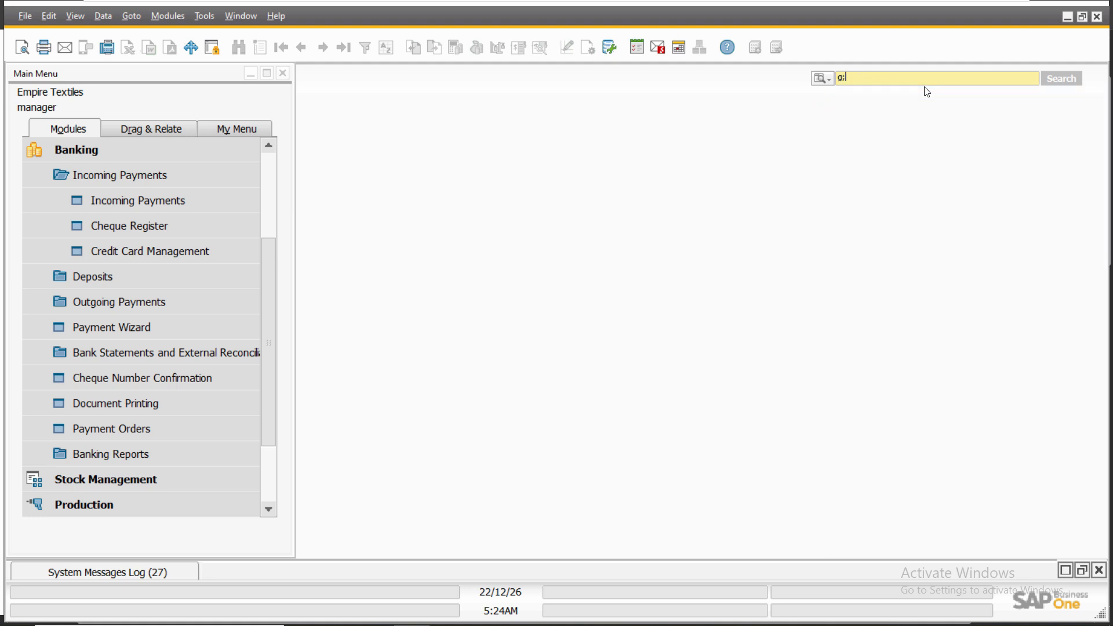
key("BackSpace")
type("l acc")
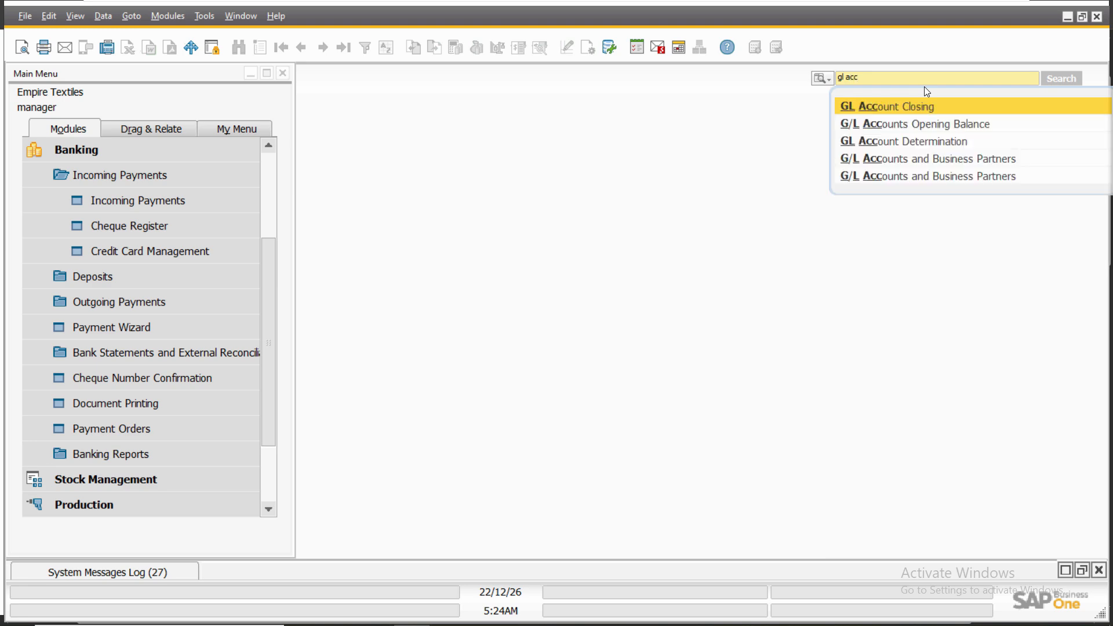
key("Down")
key("Down")
key("Return")
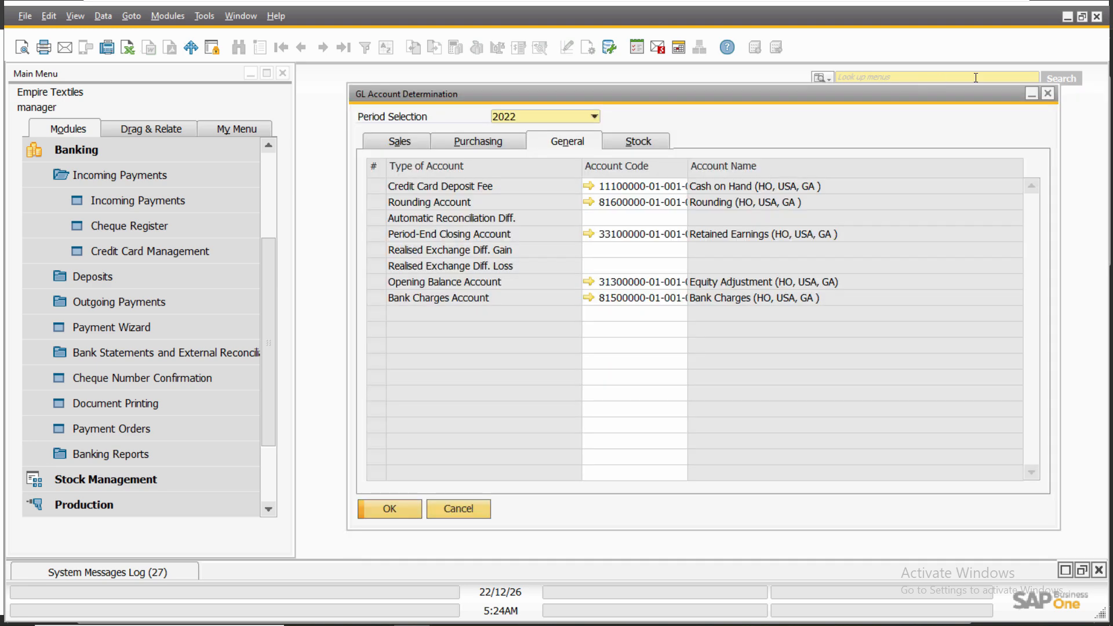
- Set the sales Cash on Hand default to the Cash on Hand (HO, USA, GA) account and save the account determination
left_click(412, 144)
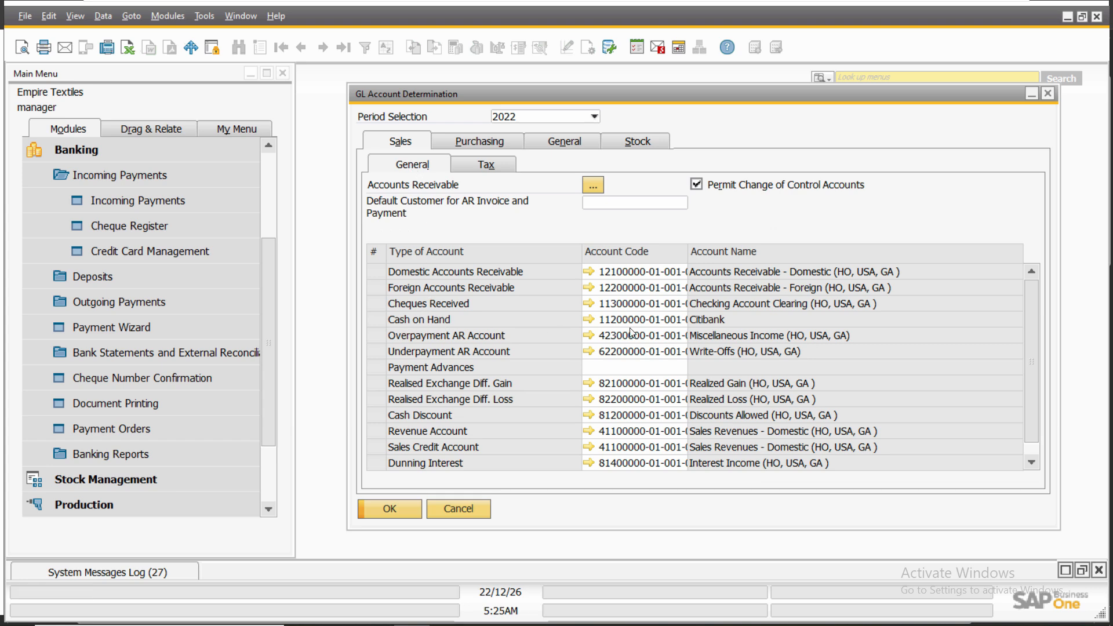
left_click(667, 319)
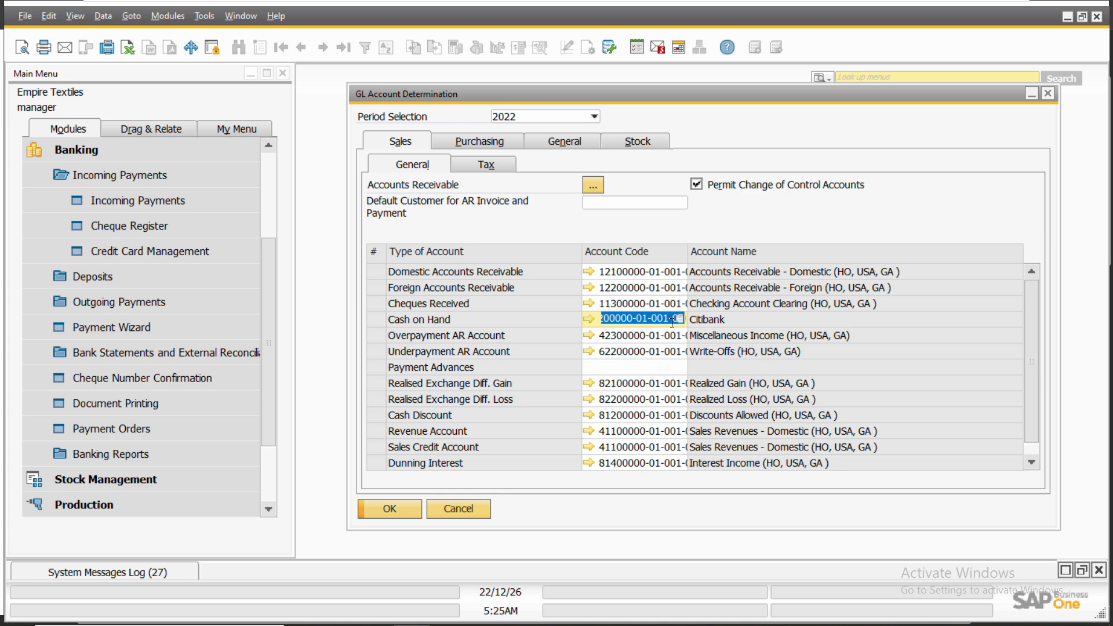
key("BackSpace")
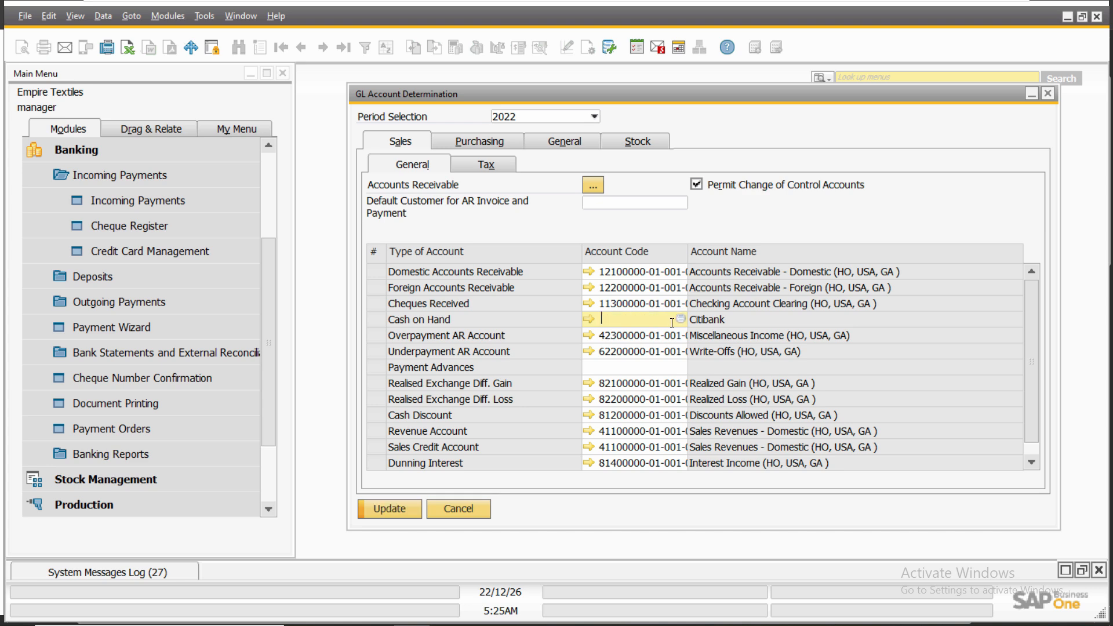
key("Tab")
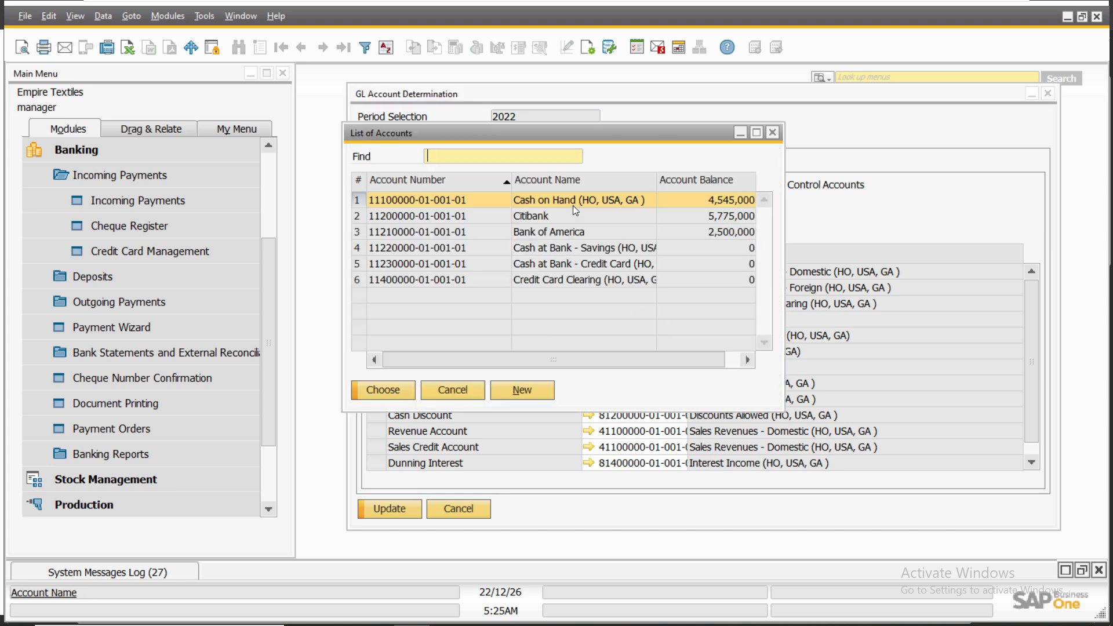
double_click(575, 201)
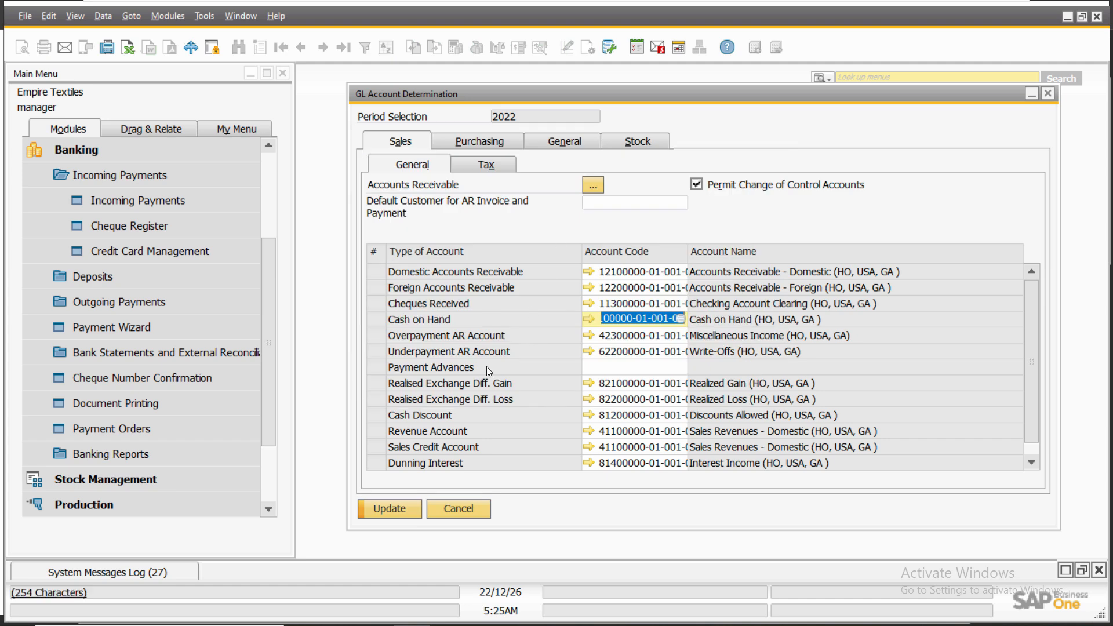
left_click(399, 513)
left_click(399, 512)
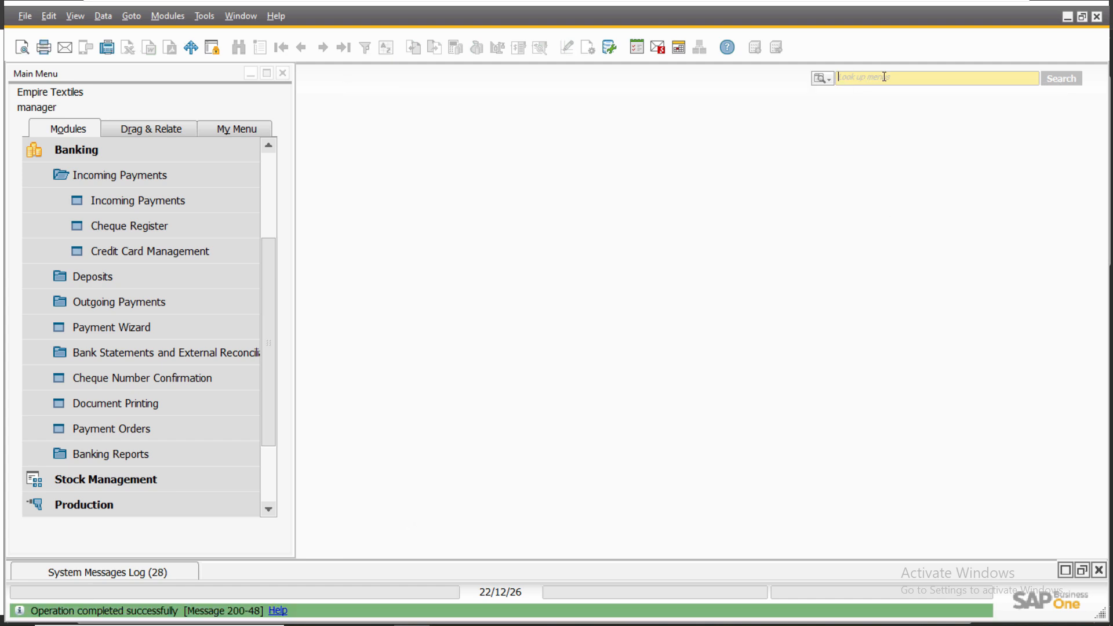
- Look up "gl" among the menus, reopen GL Account Determination to check the sales Cash on Hand account, and close it
type("gl")
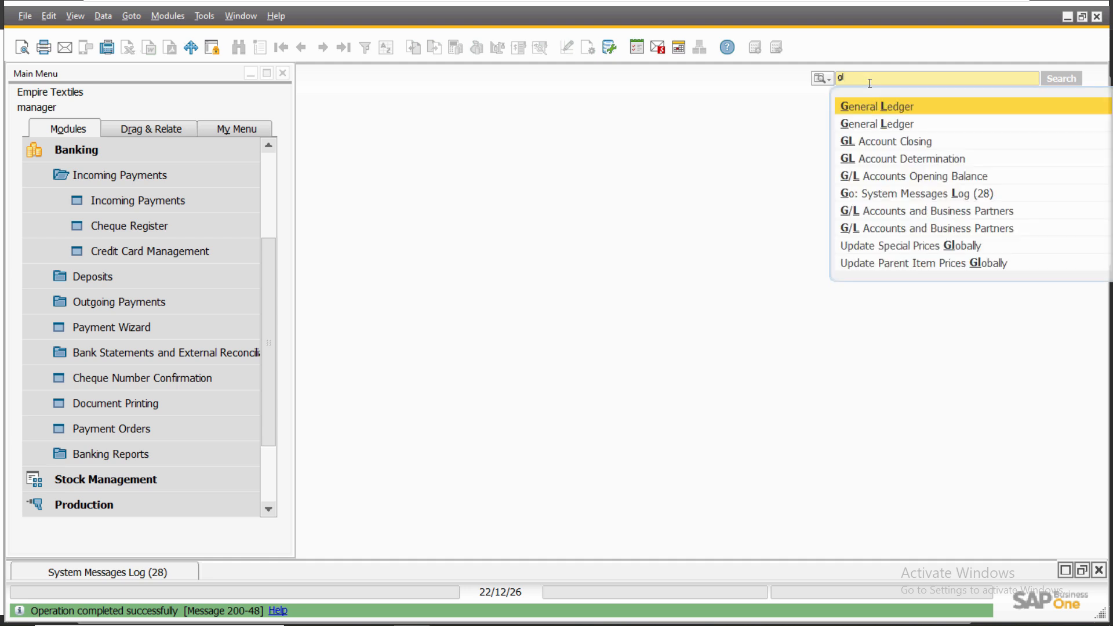
key("Down")
key("Down")
key("Down")
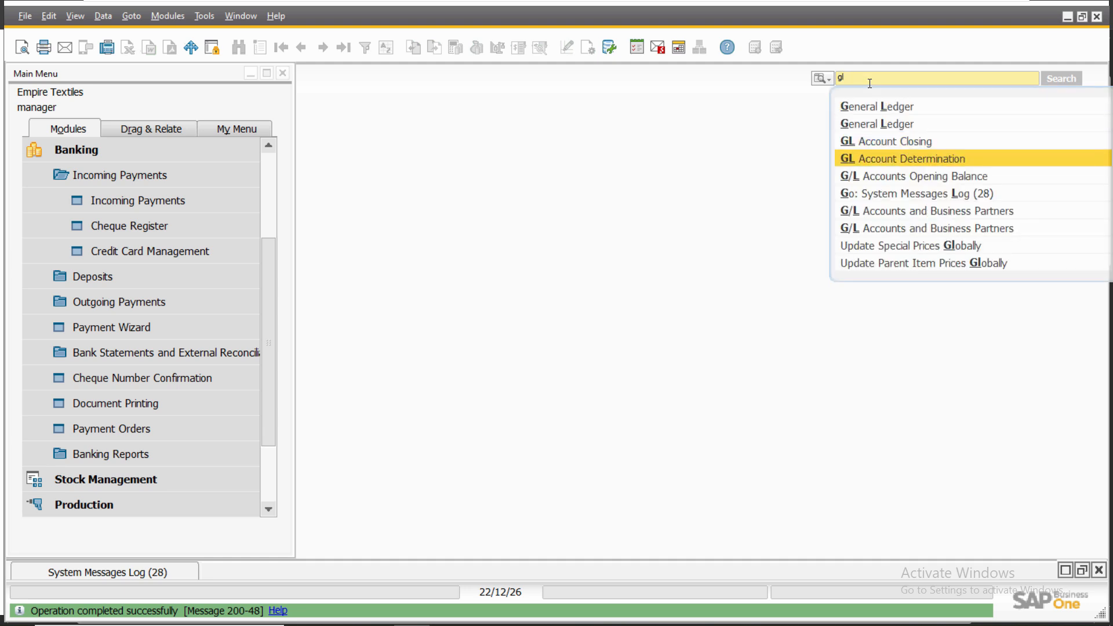
key("Return")
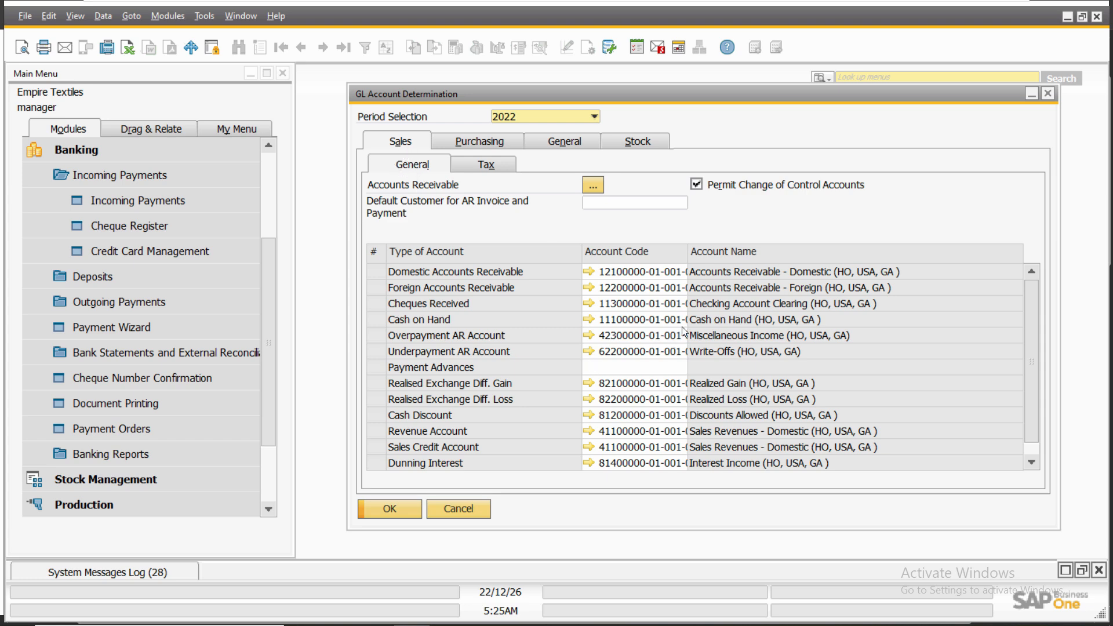
left_click(371, 516)
- Recheck the cash G/L account in a blank incoming payment's payment means and close both forms
left_click(189, 203)
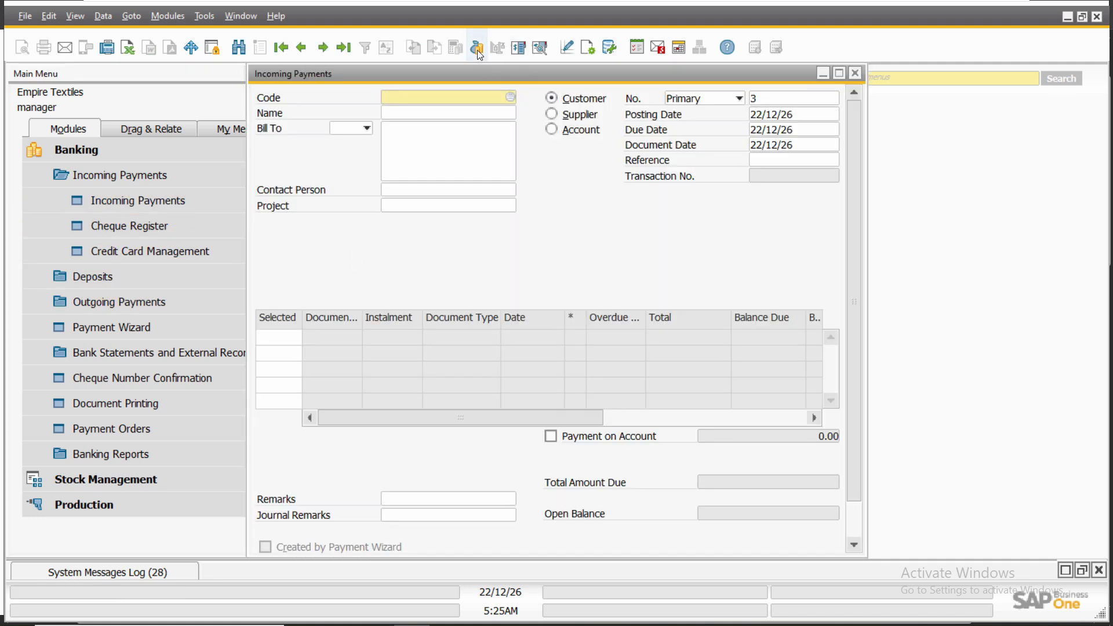
left_click(476, 49)
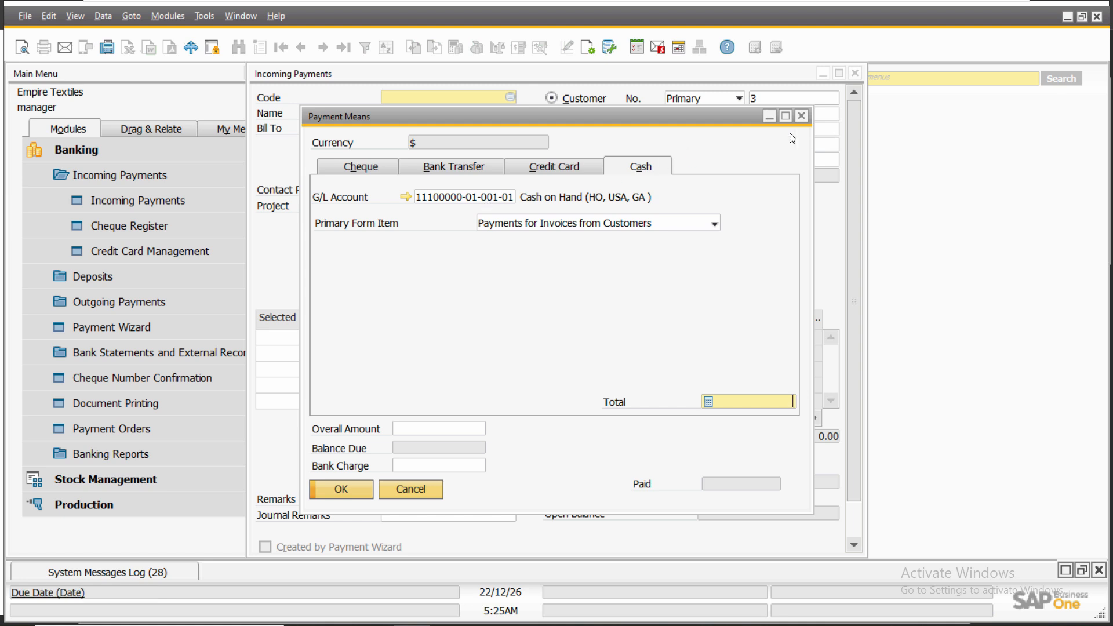
left_click(800, 116)
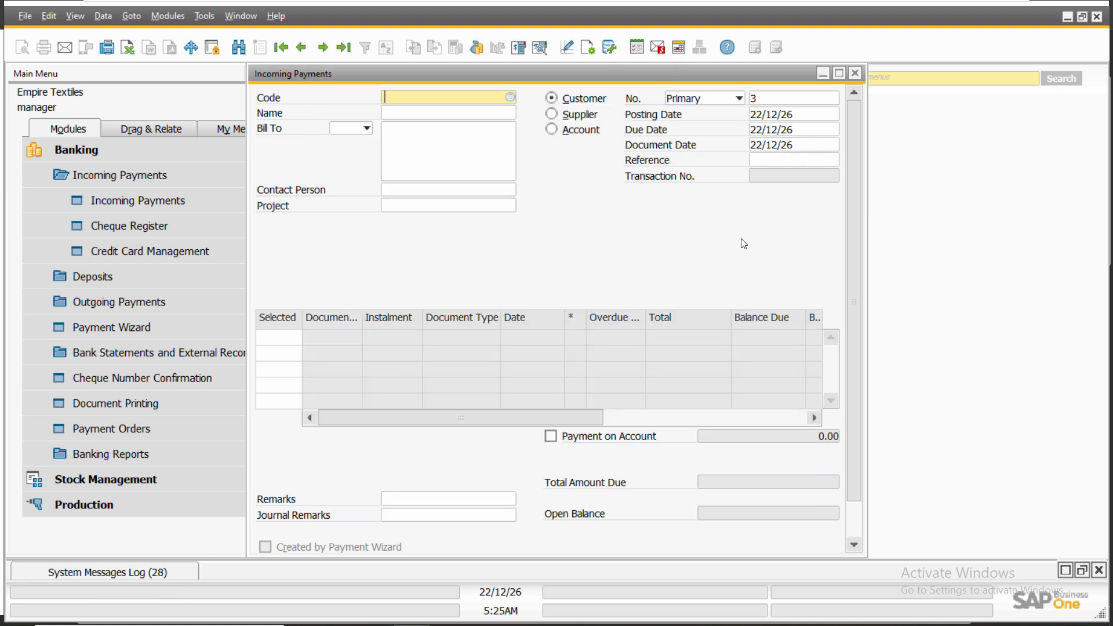
left_click(854, 73)
- Consult the transaction sheet, start an incoming payment for customer Archer & Sons, and select its opening balance document
key("alt+Tab")
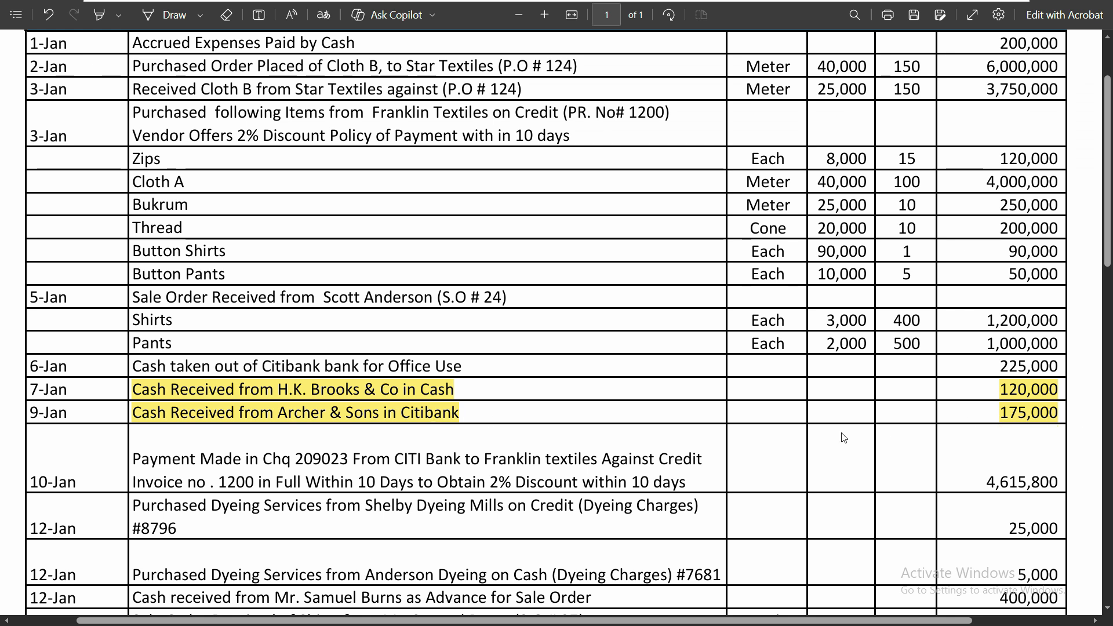
key("alt+Tab")
left_click(138, 202)
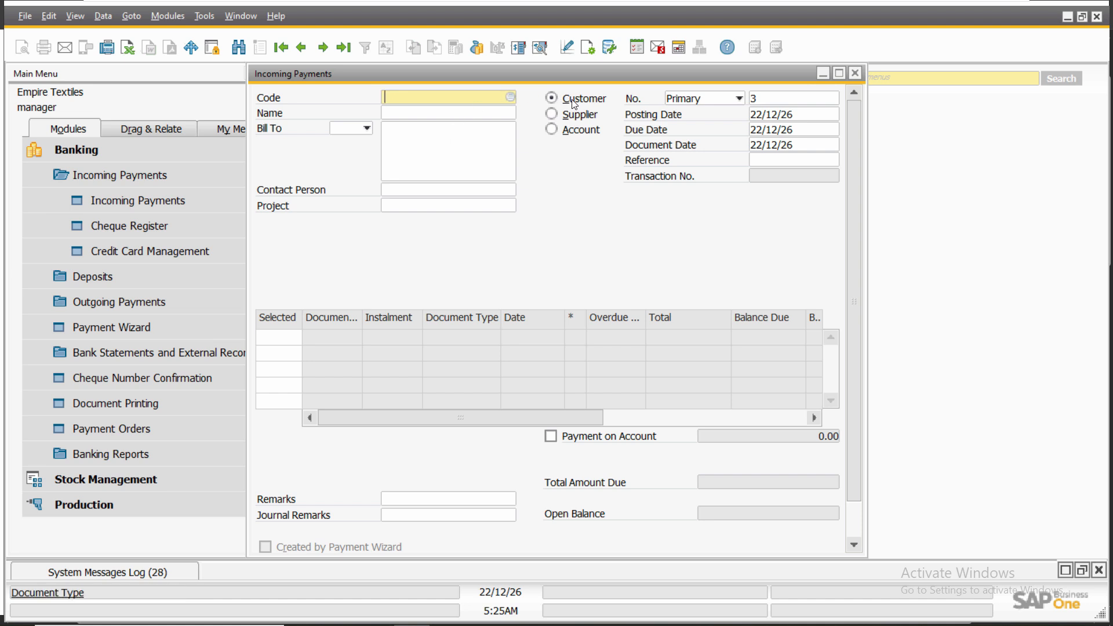
left_click(479, 96)
key("Tab")
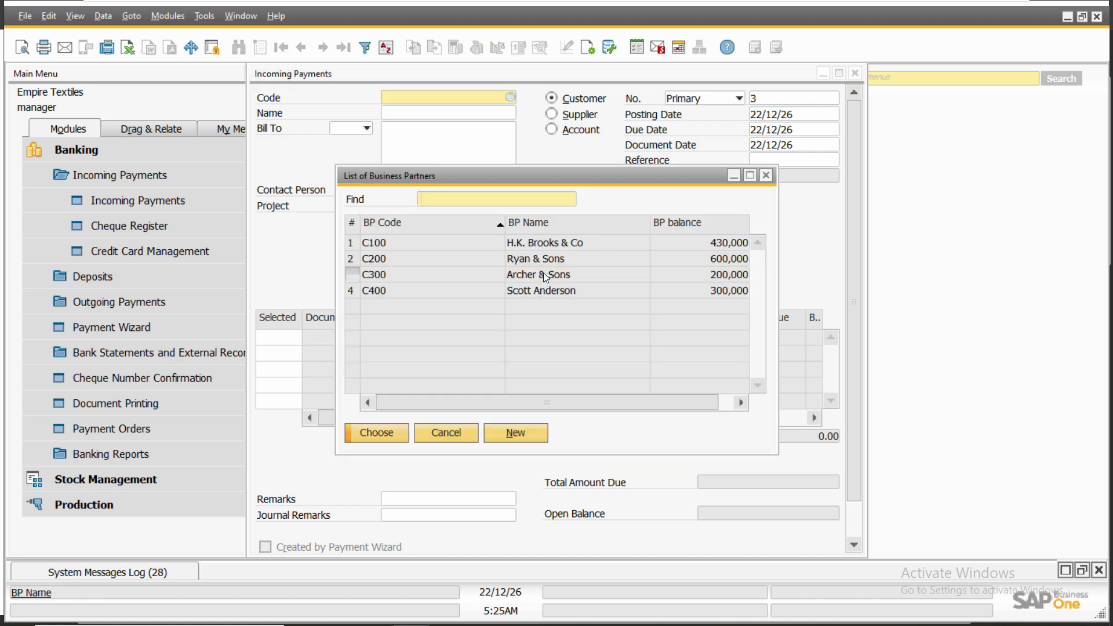
double_click(544, 272)
left_click(279, 338)
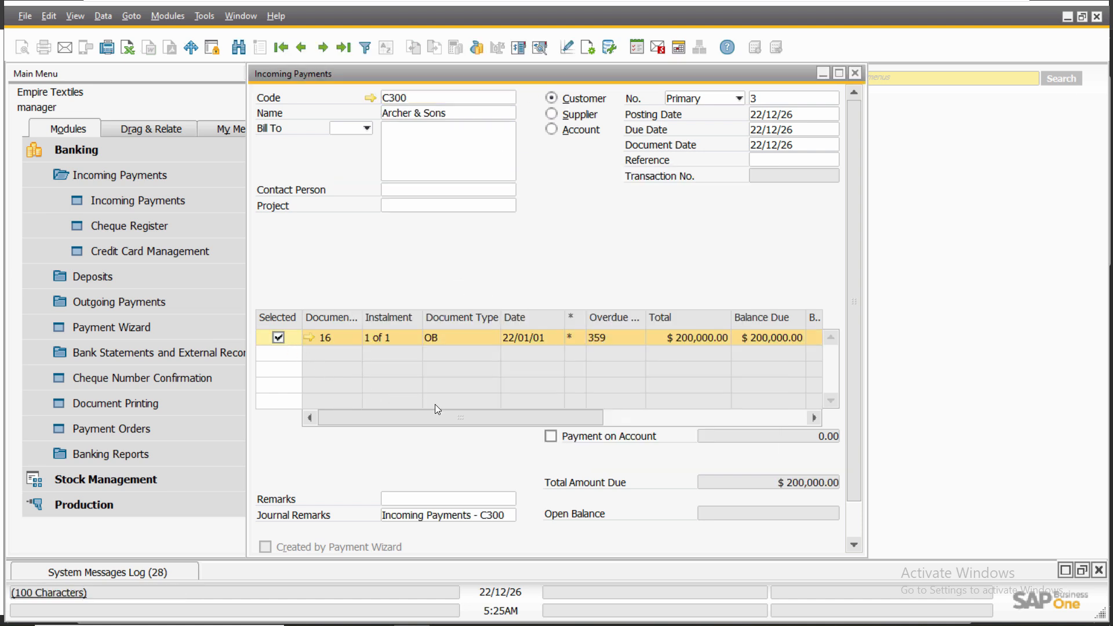
- Check the 9-Jan receipt amount in the transaction sheet and set the document's total payment to 175,000
left_click_drag(537, 423, 700, 374)
key("alt+Tab")
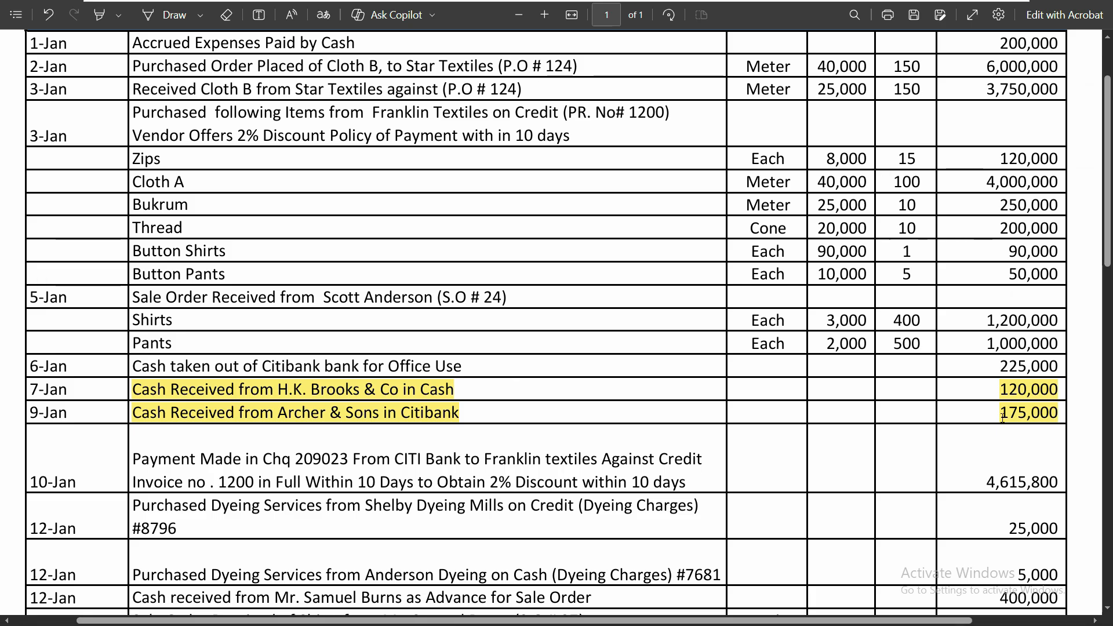
key("alt+Tab")
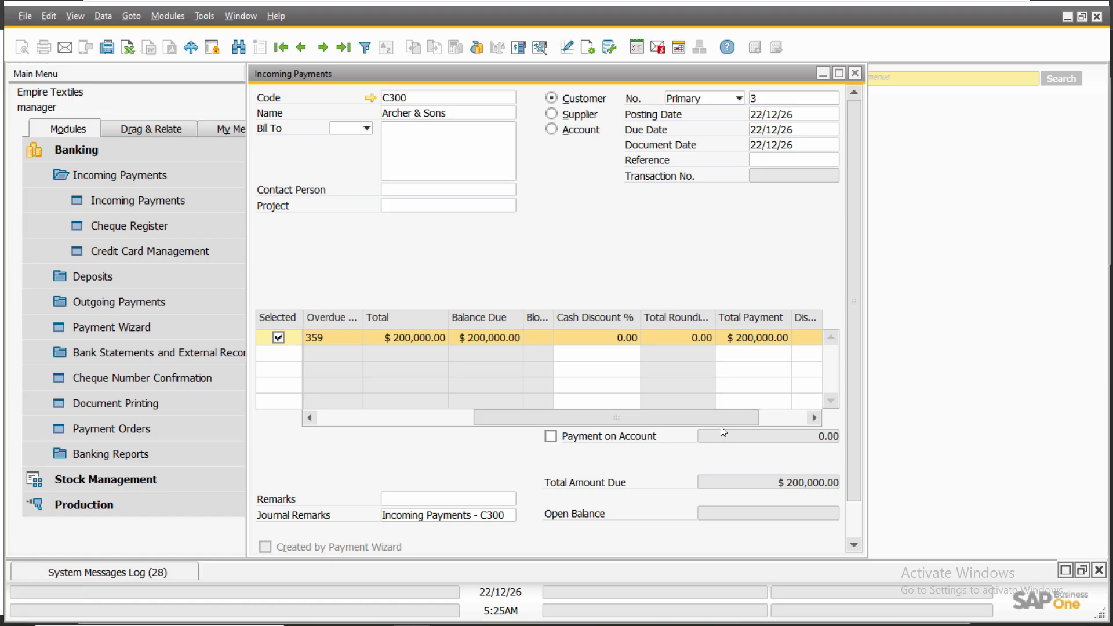
left_click_drag(721, 419, 750, 419)
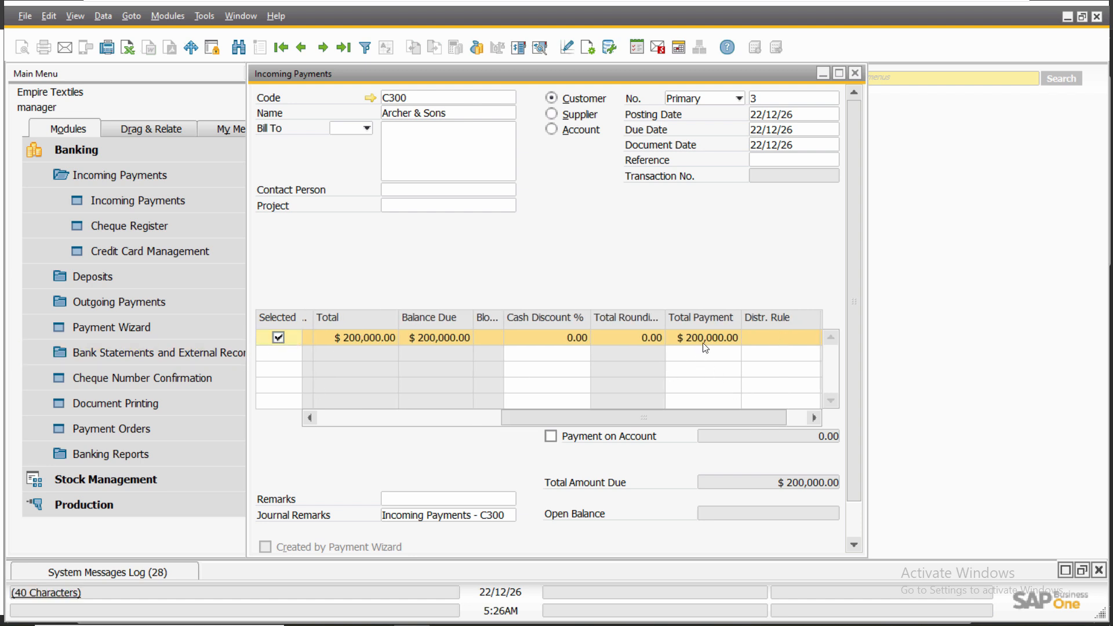
left_click(717, 338)
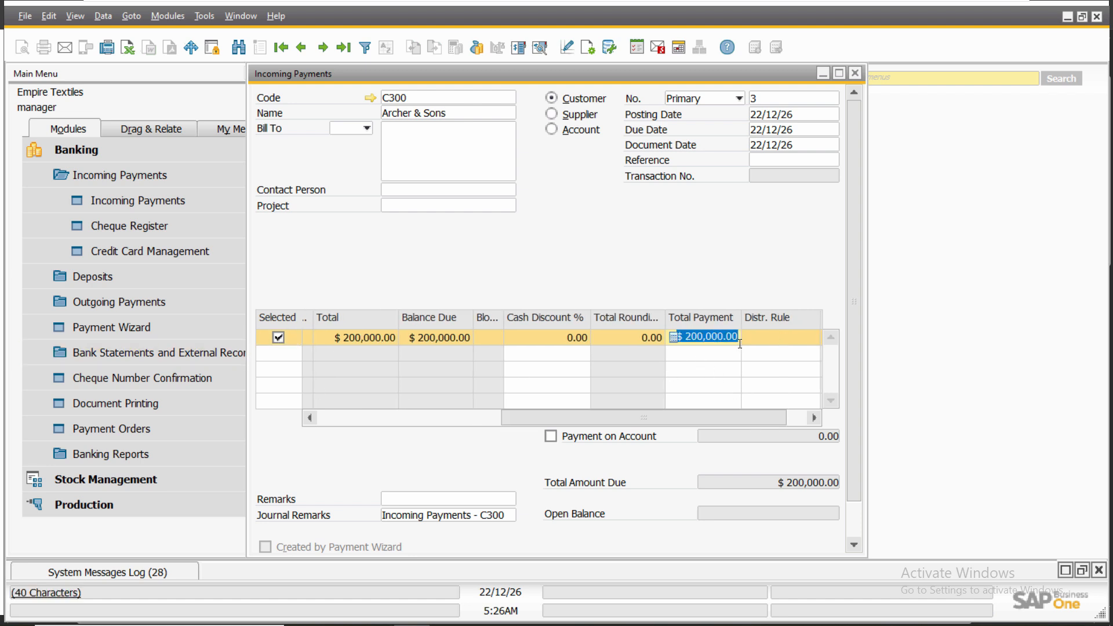
type("175000")
key("Tab")
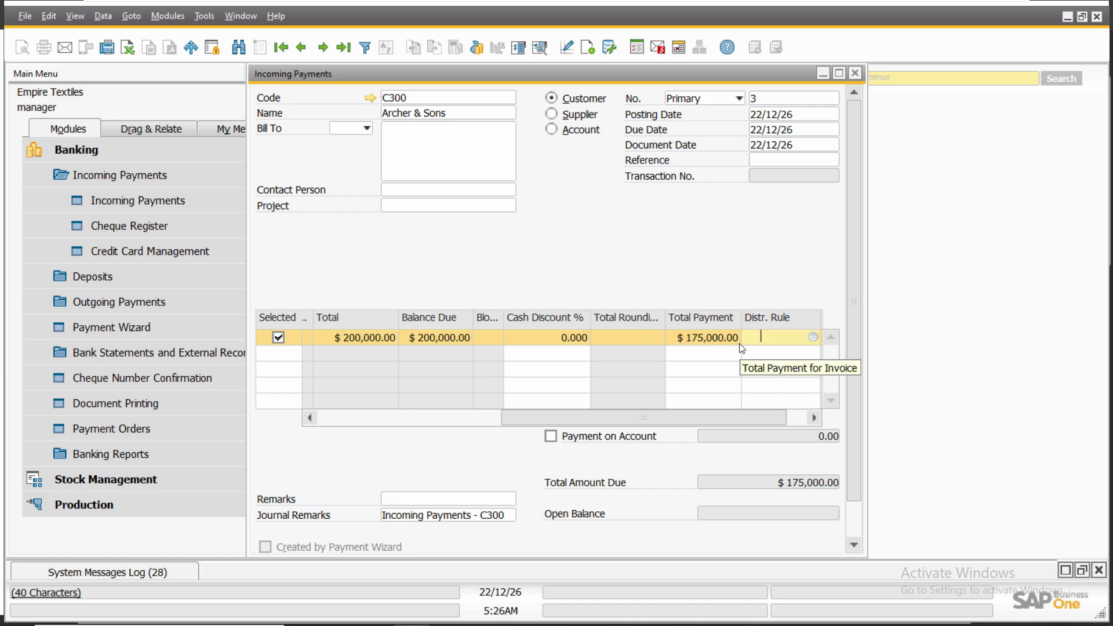
- Examine the cheque G/L account and cheque bank fields in the Archer & Sons payment means, and close the payment means
key("alt+Tab")
key("alt+Tab")
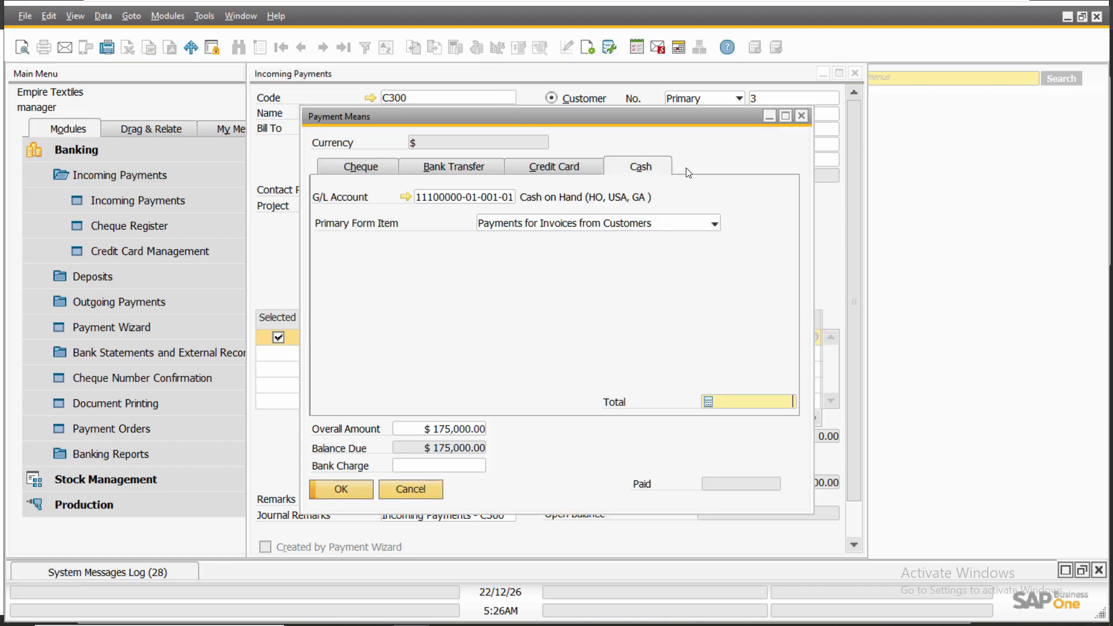
left_click(365, 165)
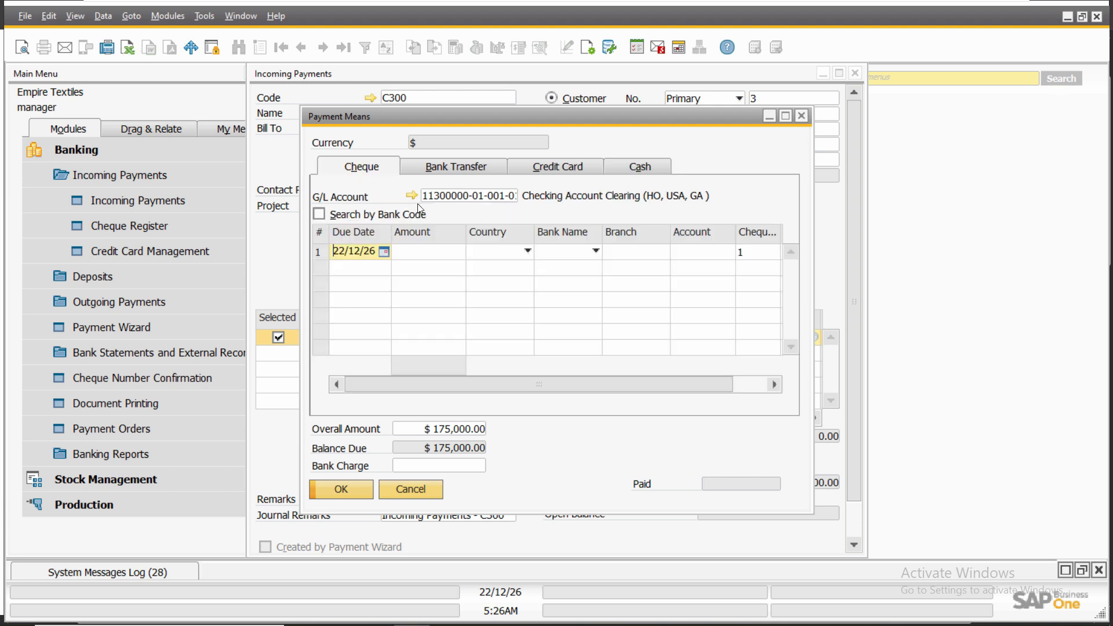
left_click(428, 256)
left_click(500, 254)
left_click(562, 256)
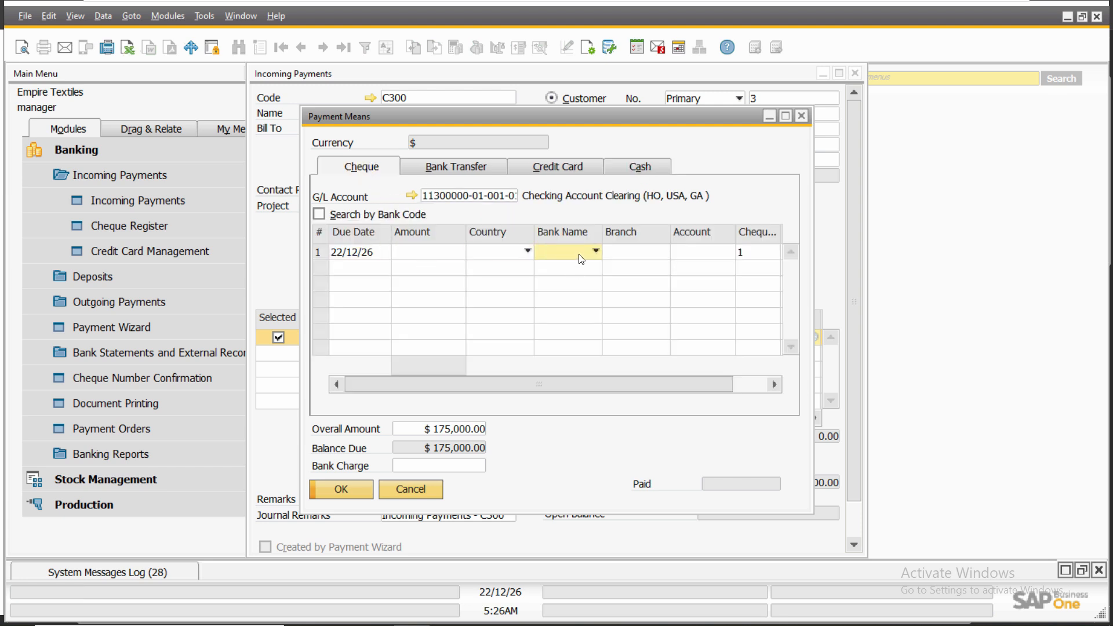
left_click(482, 198)
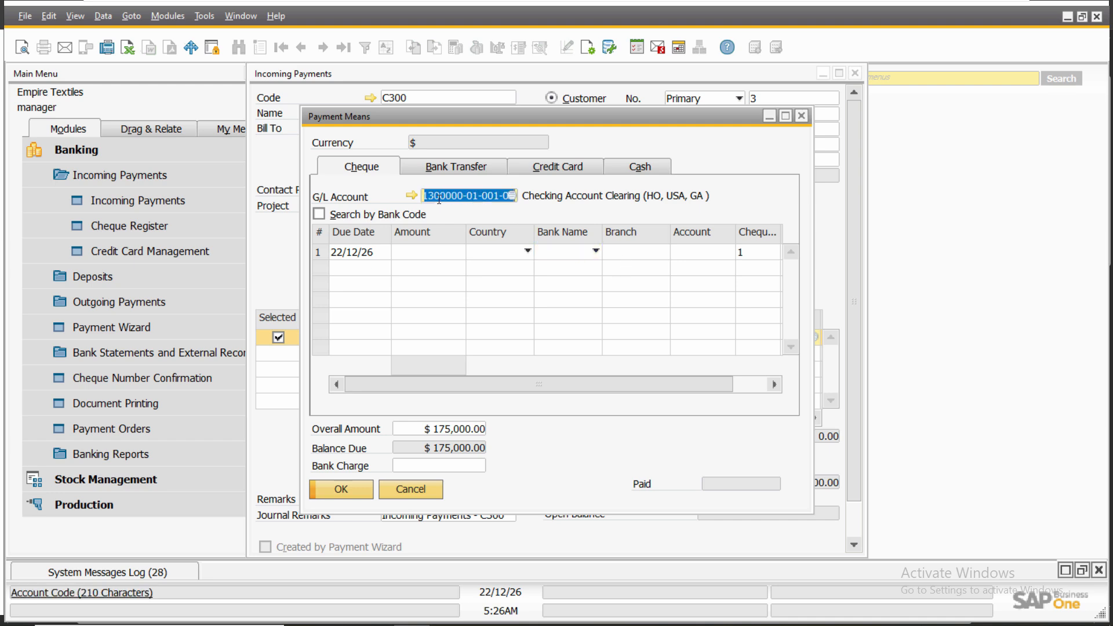
left_click(803, 116)
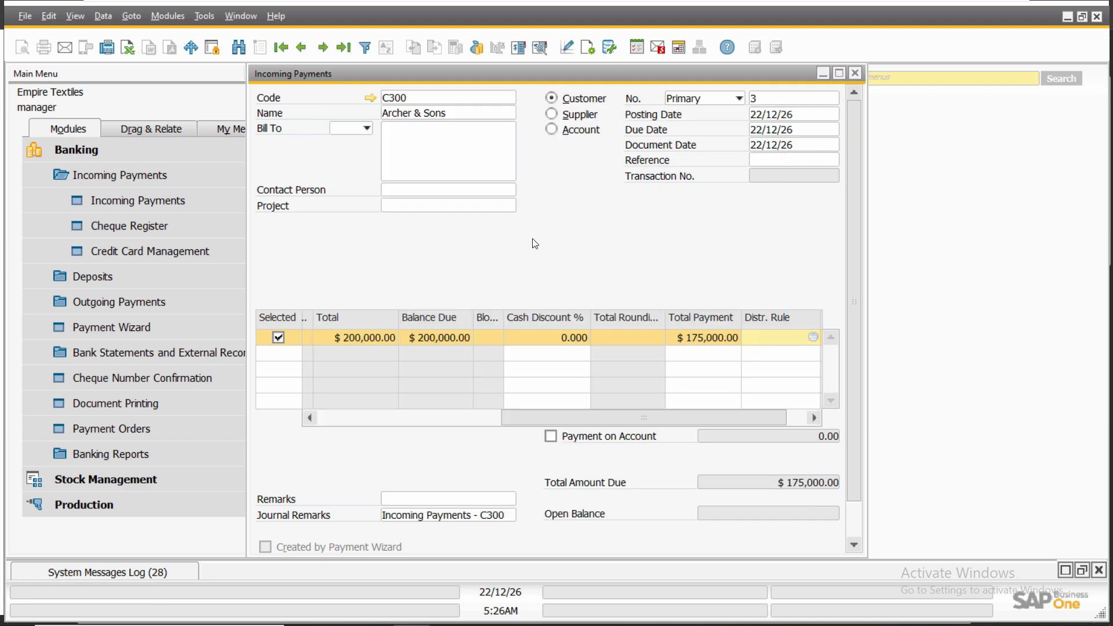
- Save the Archer & Sons incoming payment as a draft and close the form
right_click(560, 198)
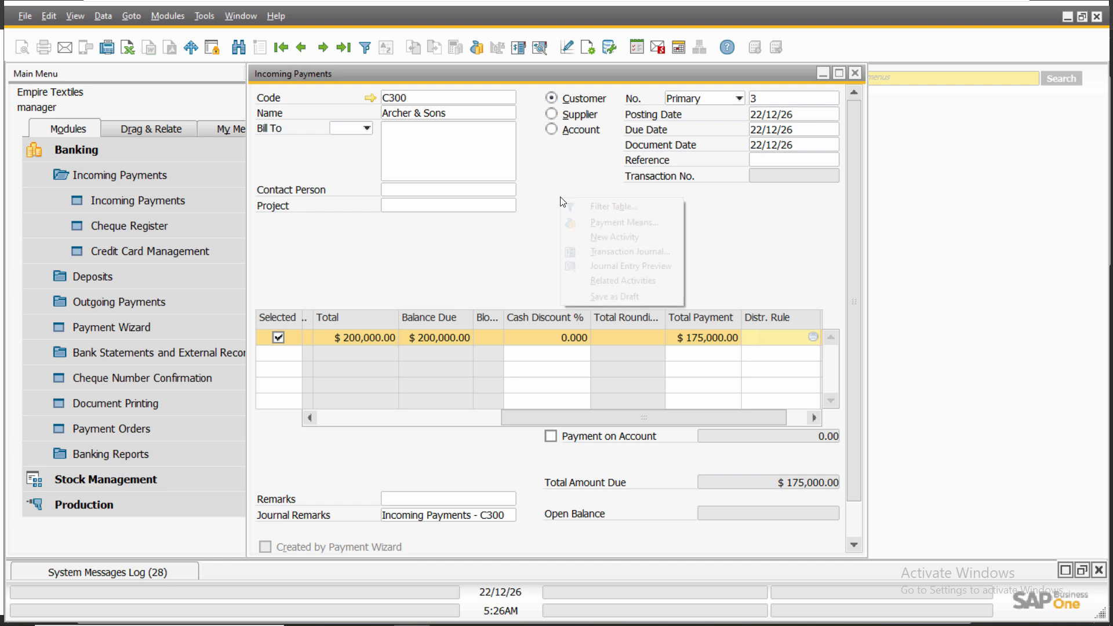
left_click(604, 299)
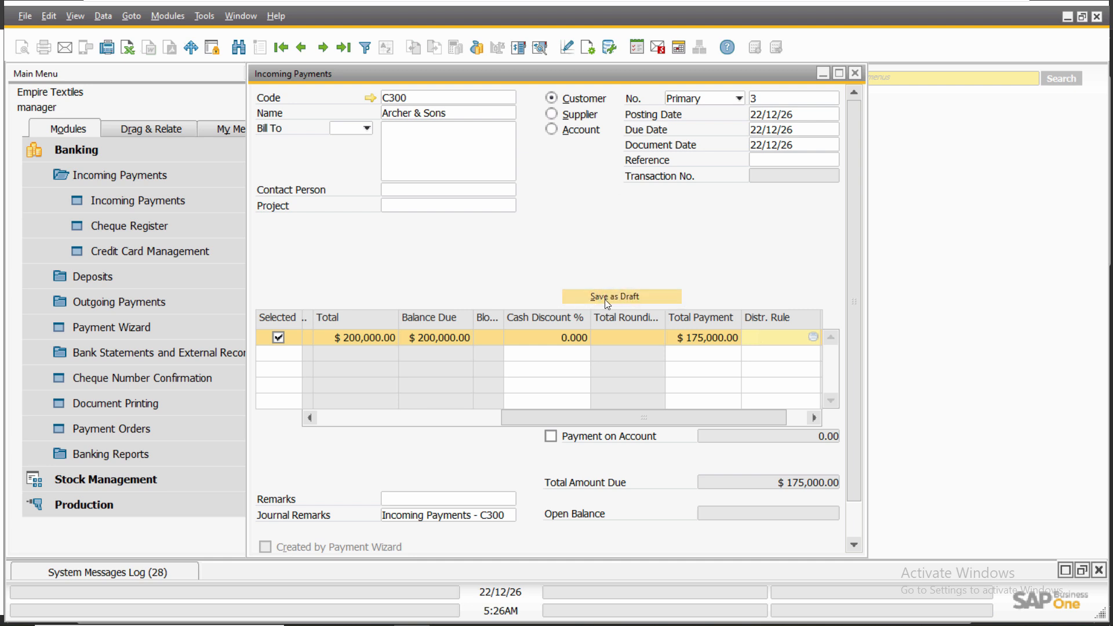
left_click(855, 73)
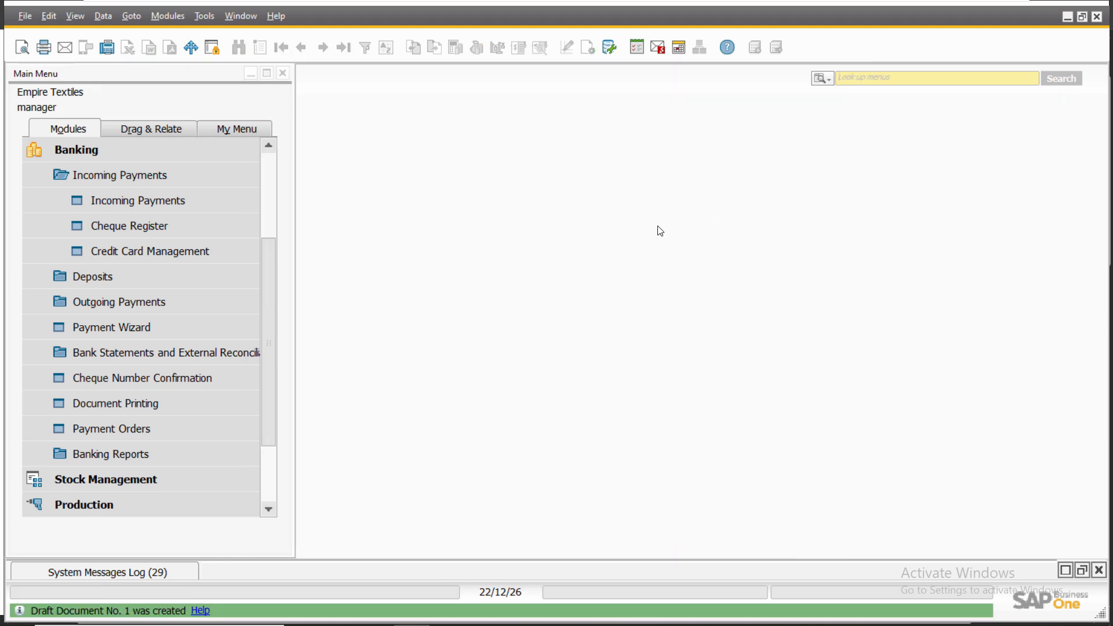
- Open the Banks setup and begin a bank entry for country USA at its bank code
type("bank")
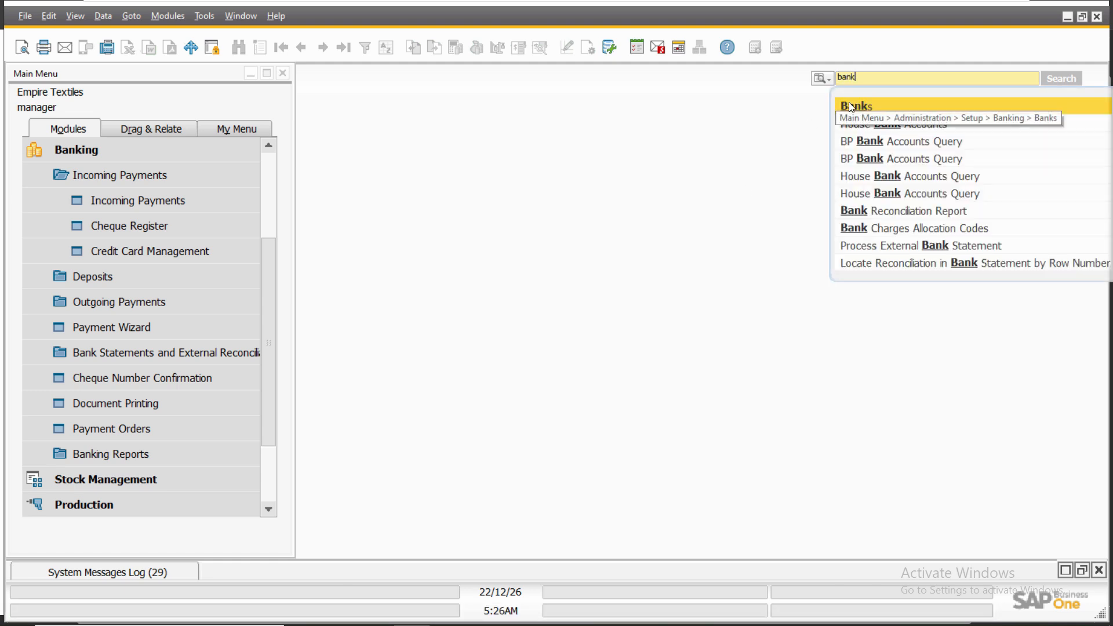
left_click(838, 104)
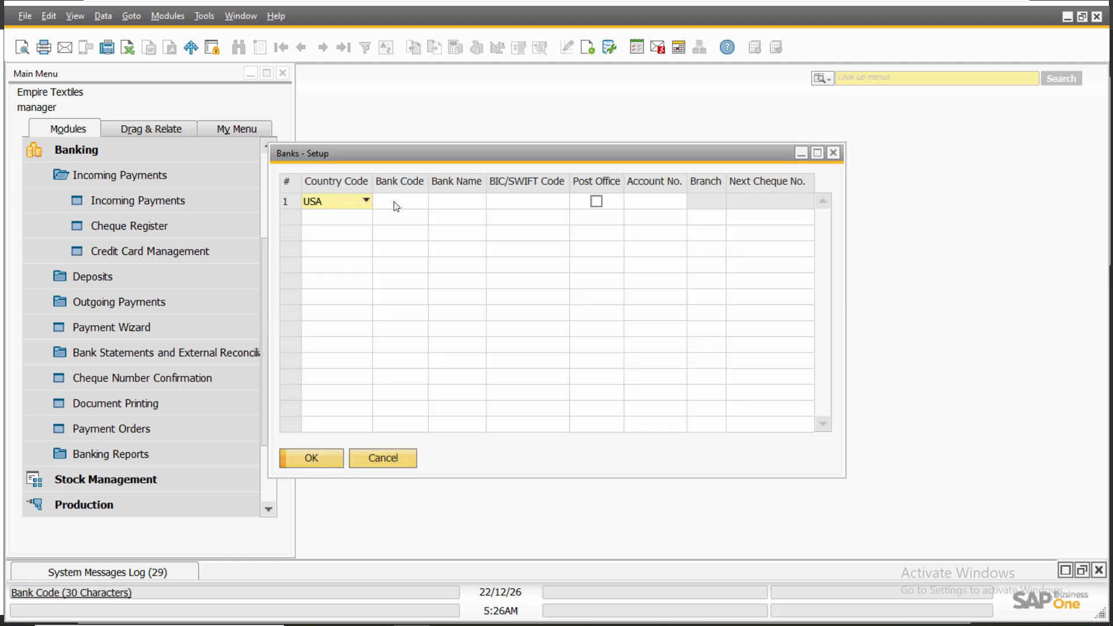
left_click(347, 209)
left_click(356, 203)
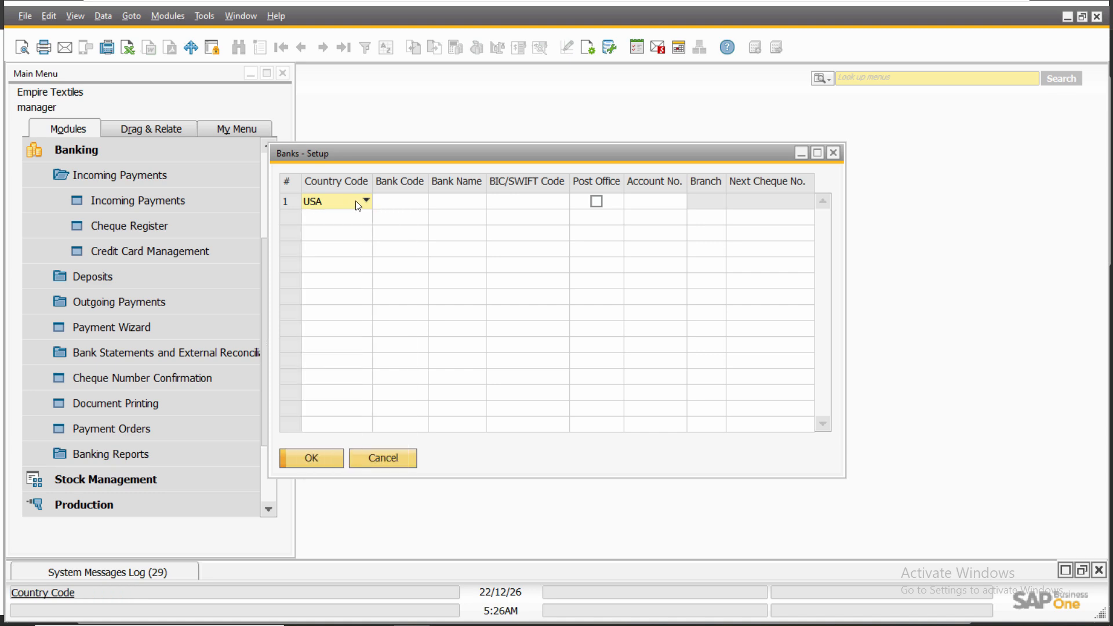
left_click(399, 201)
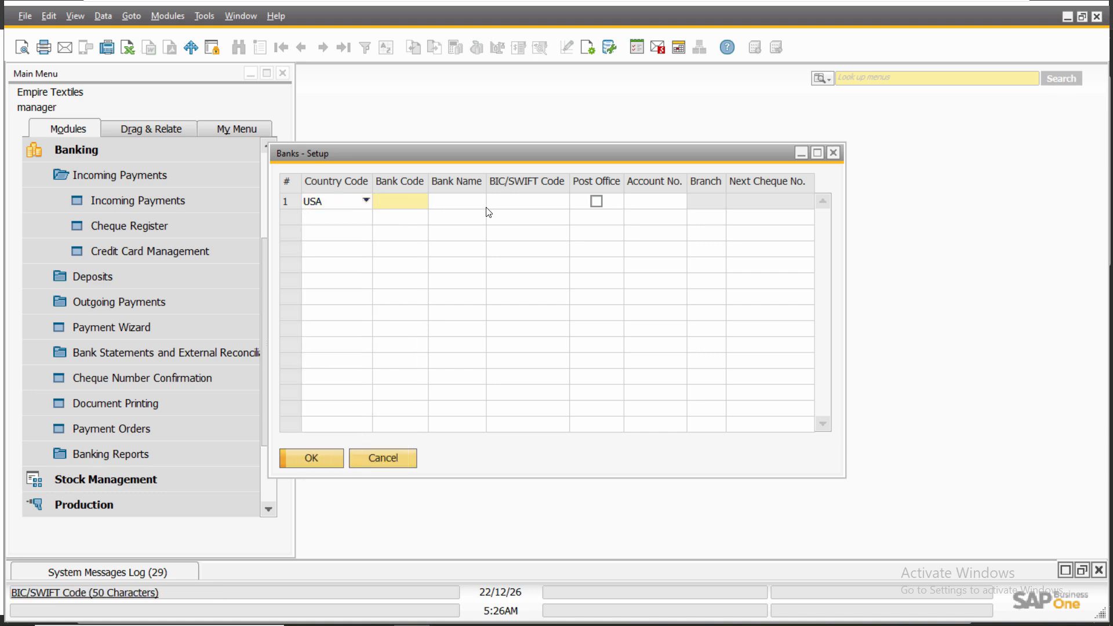
key("alt+Tab")
key("alt+Tab")
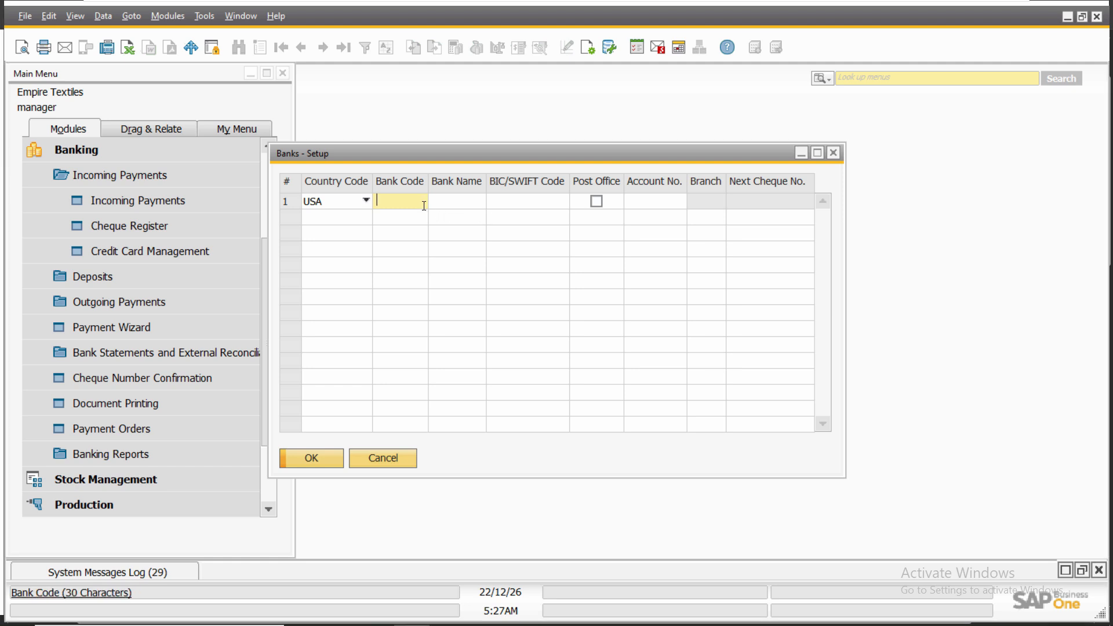
- Enter bank code CB with bank name Citi Bank, save the entry and close the Banks setup
type("Citi B")
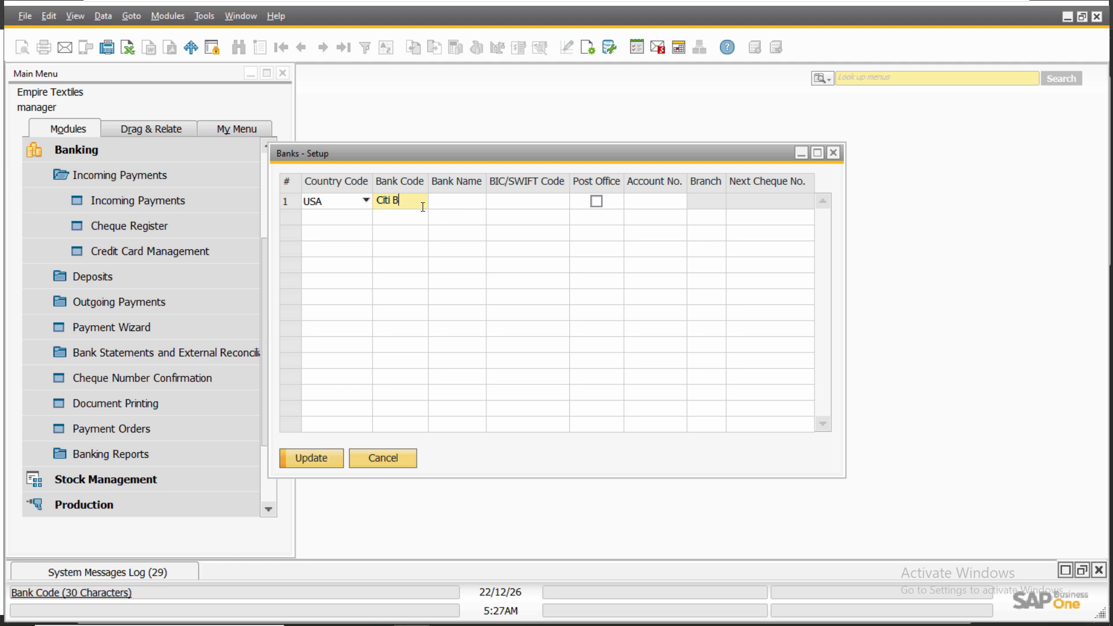
type("ank")
key("Tab")
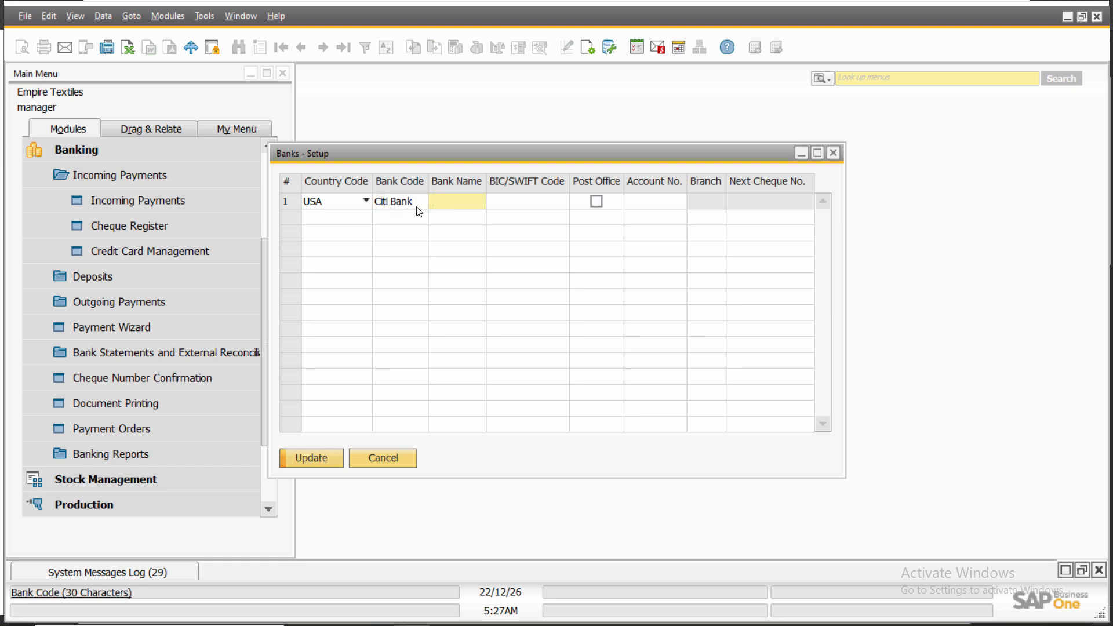
key("shift+Tab")
type("CB")
key("Tab")
type("Citi Bank")
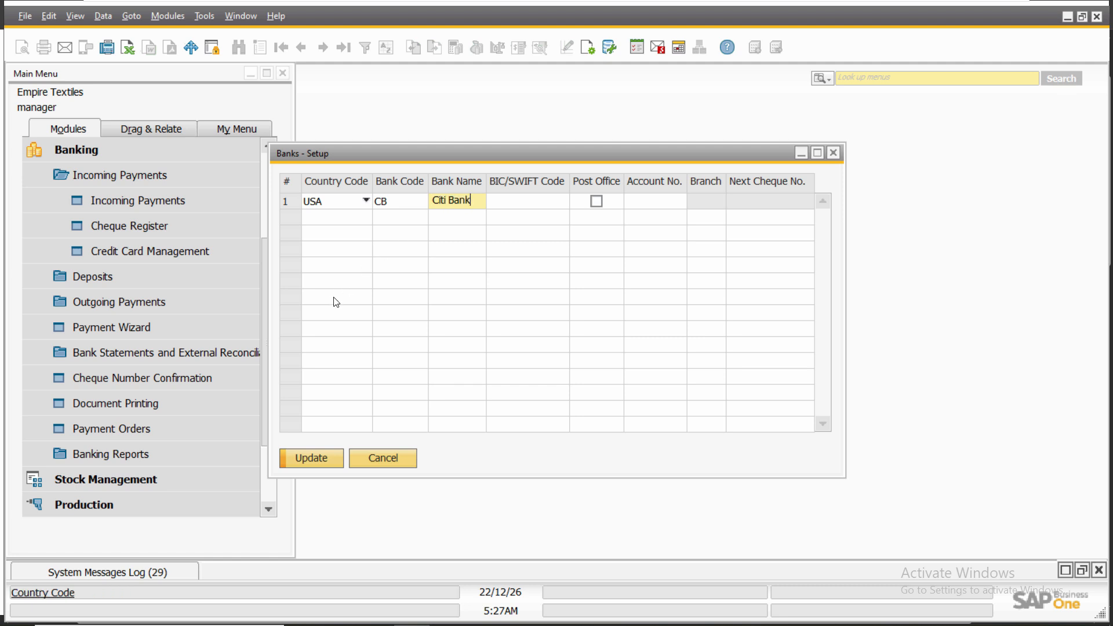
left_click(339, 458)
left_click(339, 458)
- Open the House Bank Accounts setup and choose bank CB for the first row
type("bank")
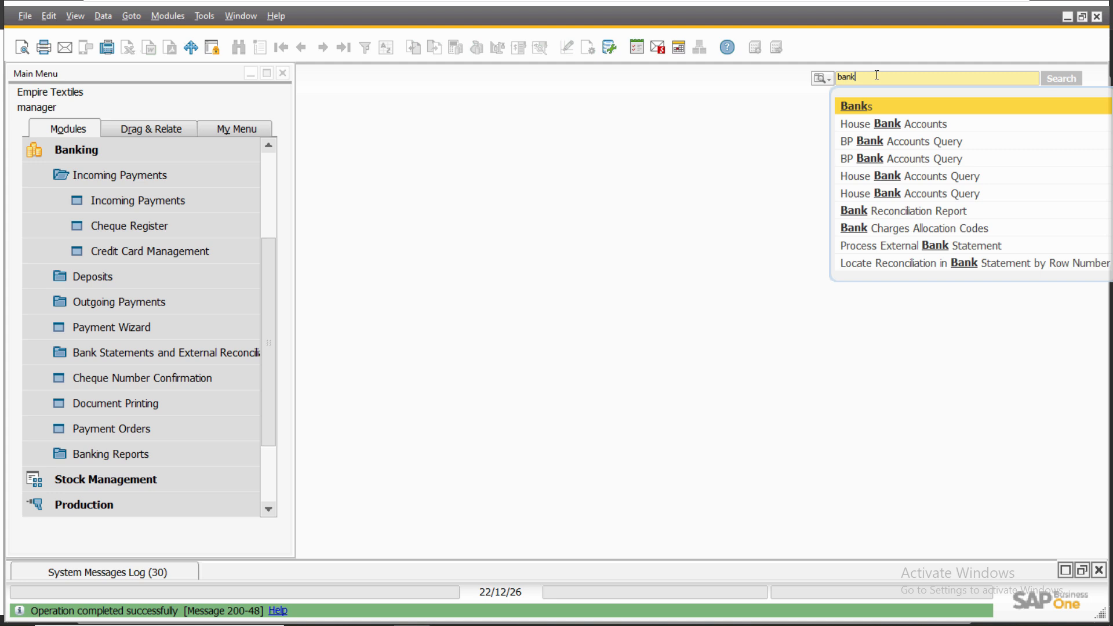
key("Down")
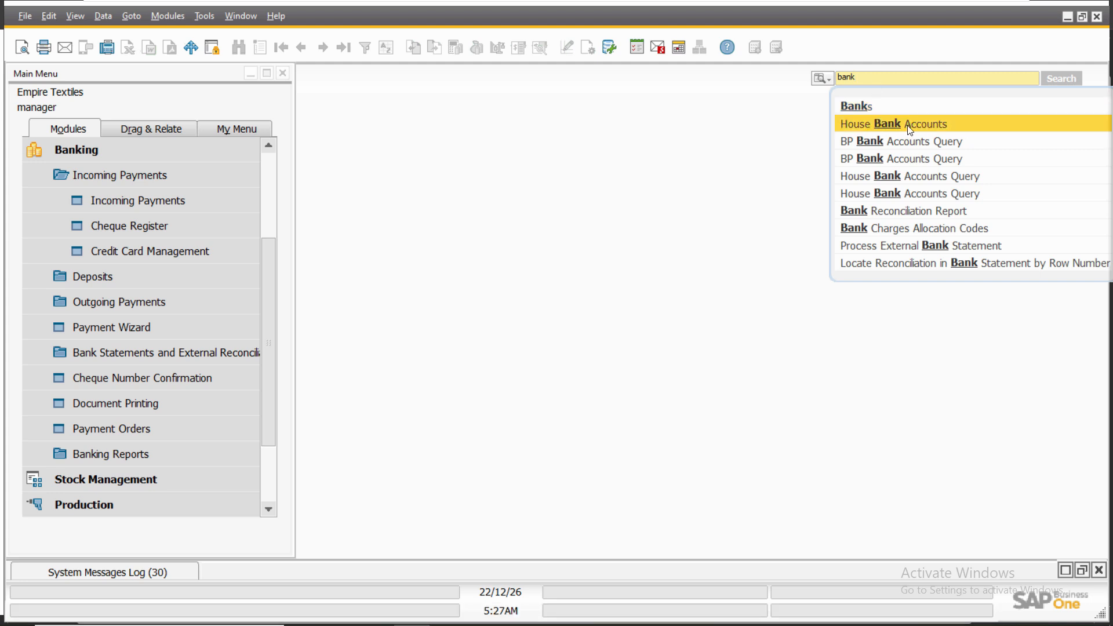
left_click(879, 128)
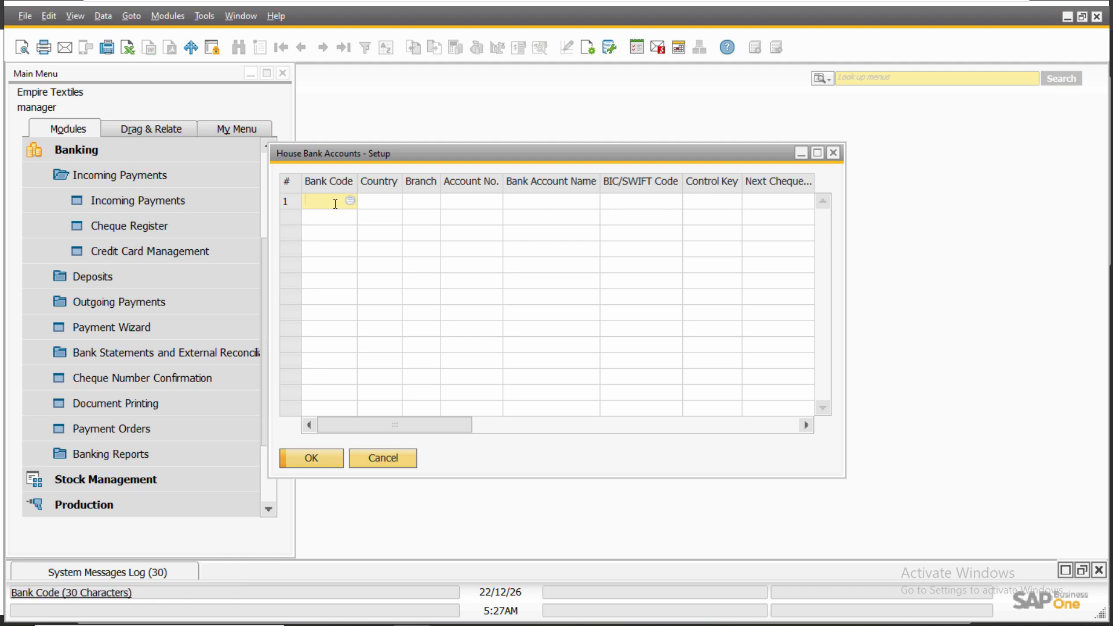
key("Tab")
double_click(502, 243)
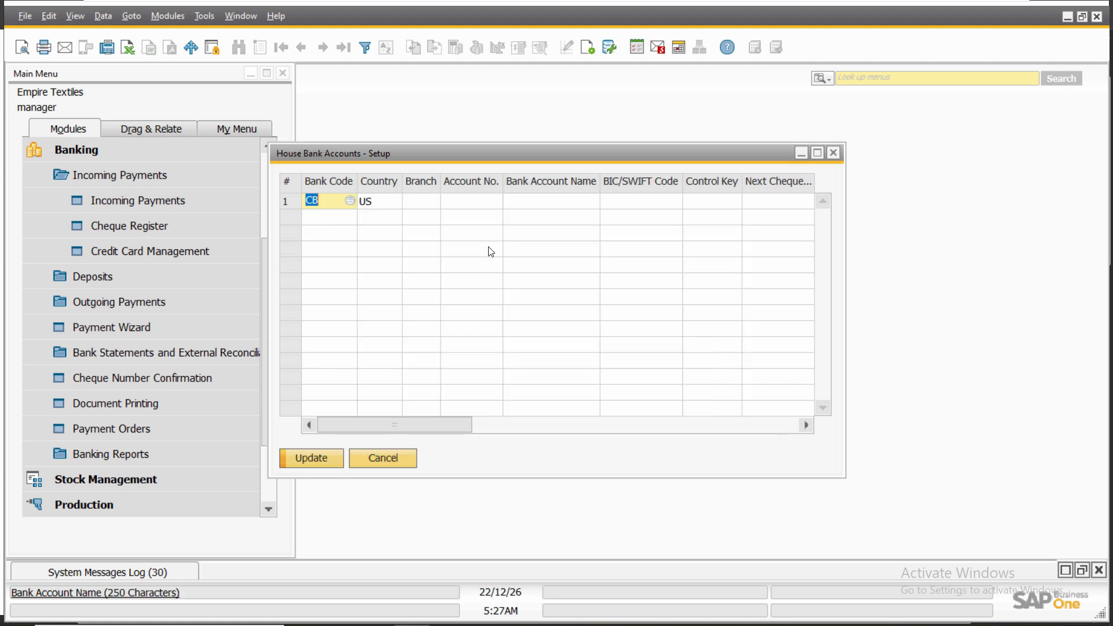
- Enter branch 51561, the bank account number and the account name Citi Bank for the CB house bank account
left_click(417, 203)
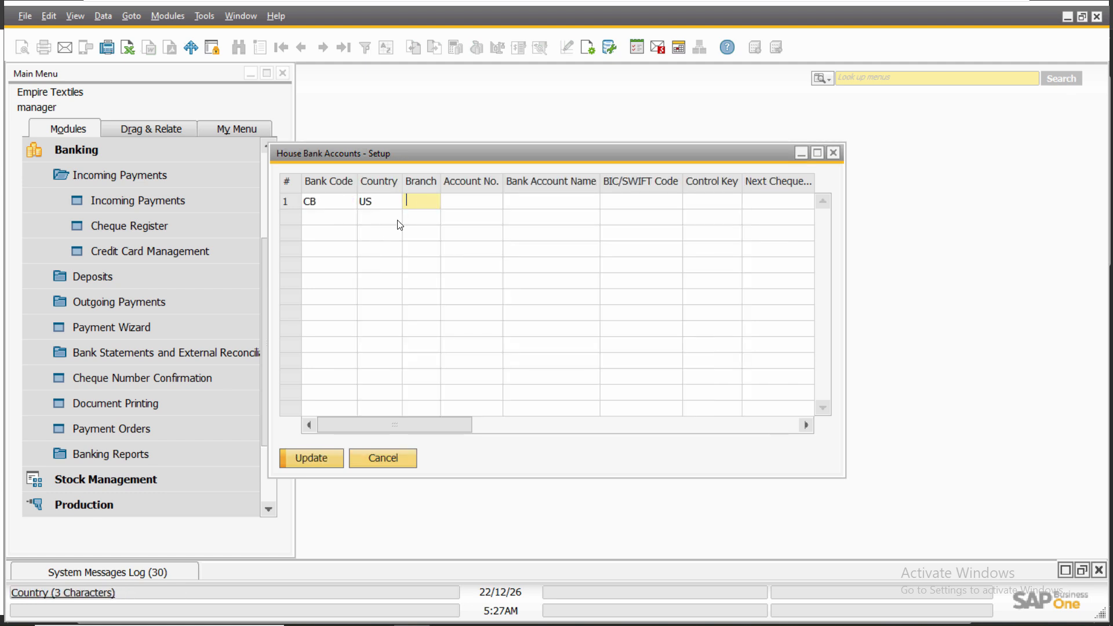
type("51561")
key("Tab")
type("5165151")
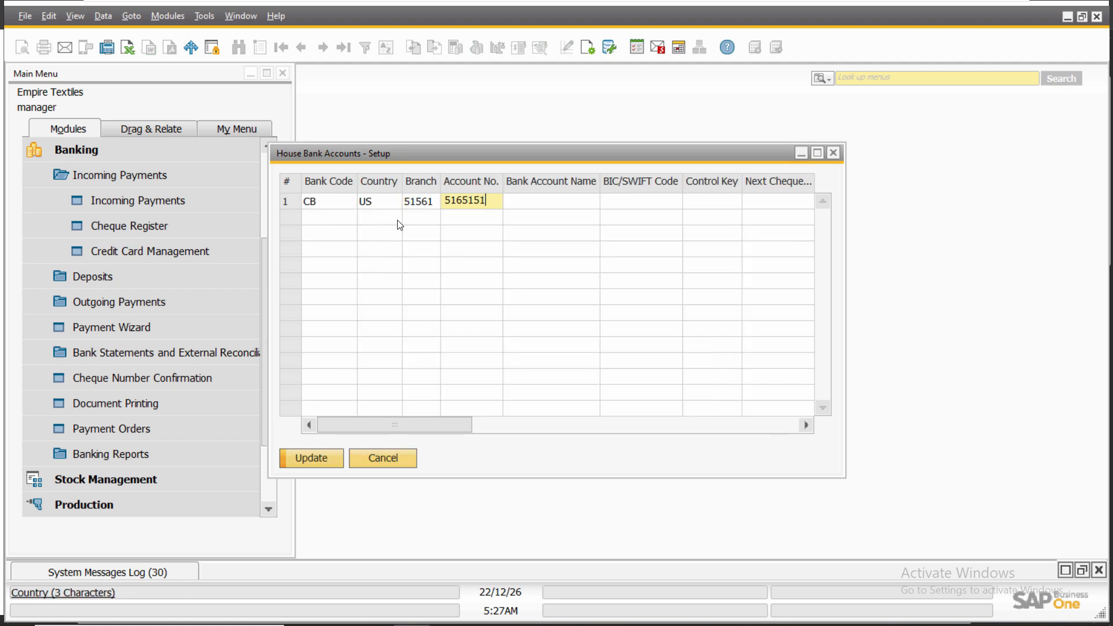
key("Tab")
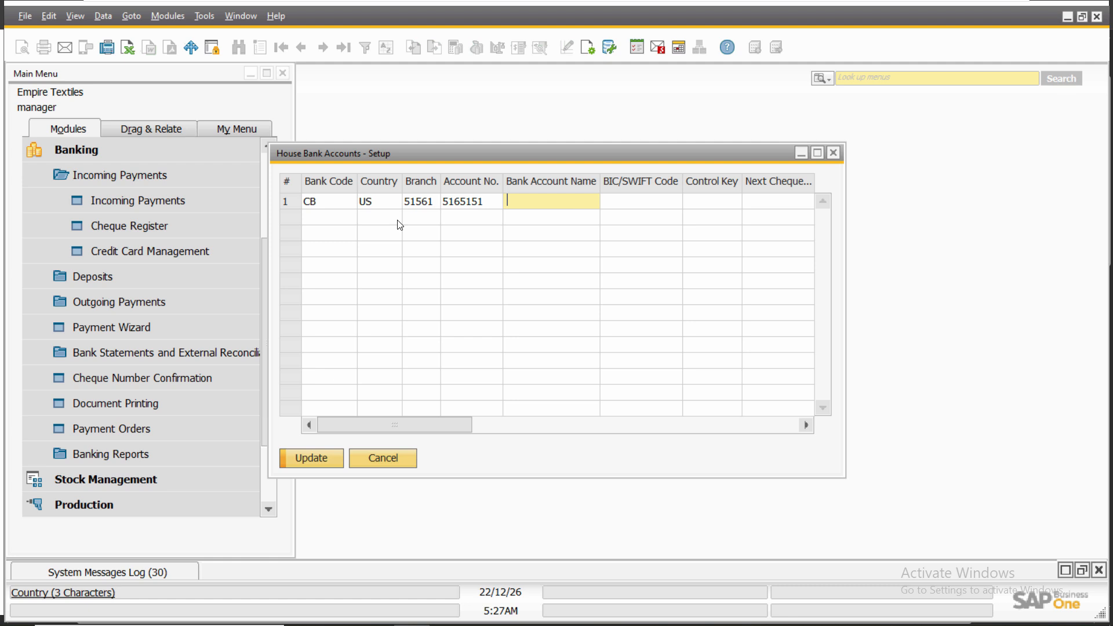
type("Citi Bank")
key("Tab")
- Set the BIC/SWIFT code of the CB house bank account to 5484432
type("656+2+")
key("Tab")
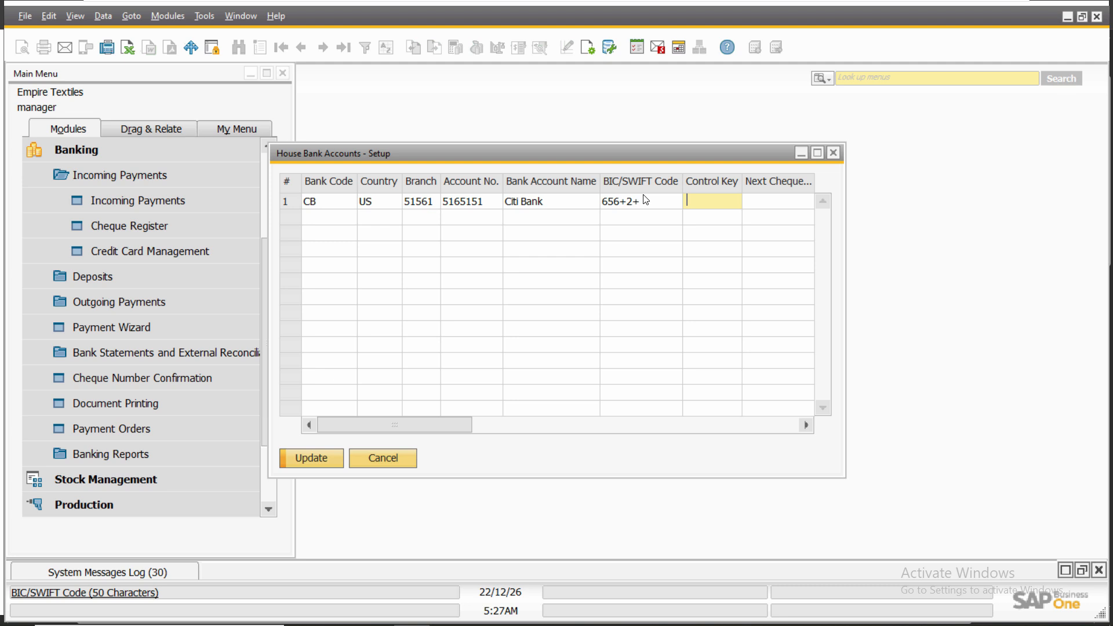
key("shift+Tab")
type("548")
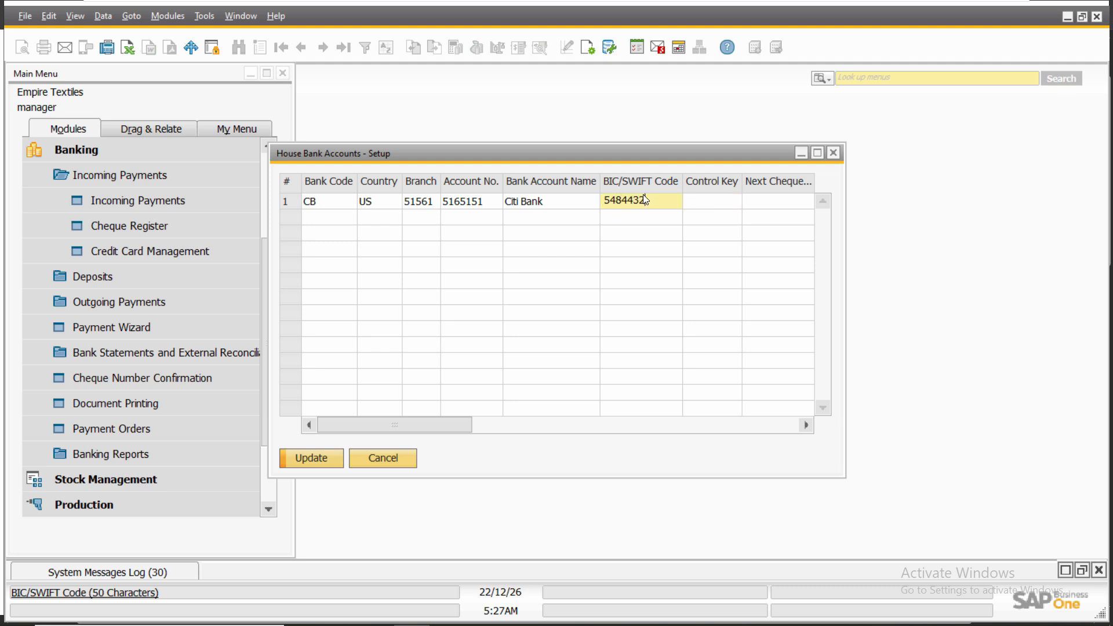
key("Tab")
left_click_drag(440, 429, 502, 430)
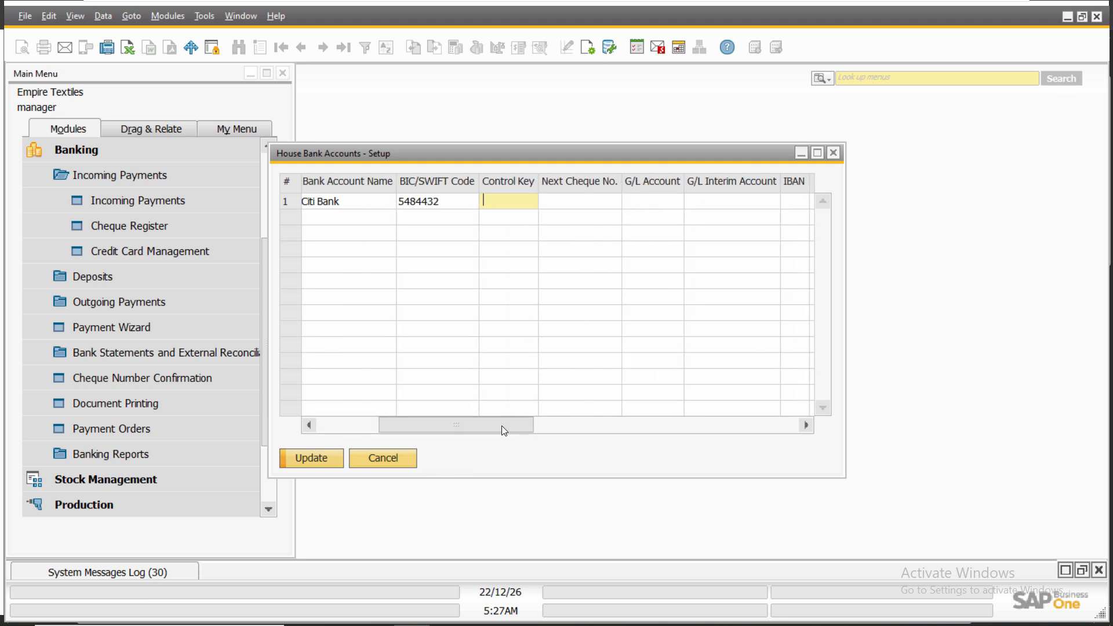
left_click(641, 201)
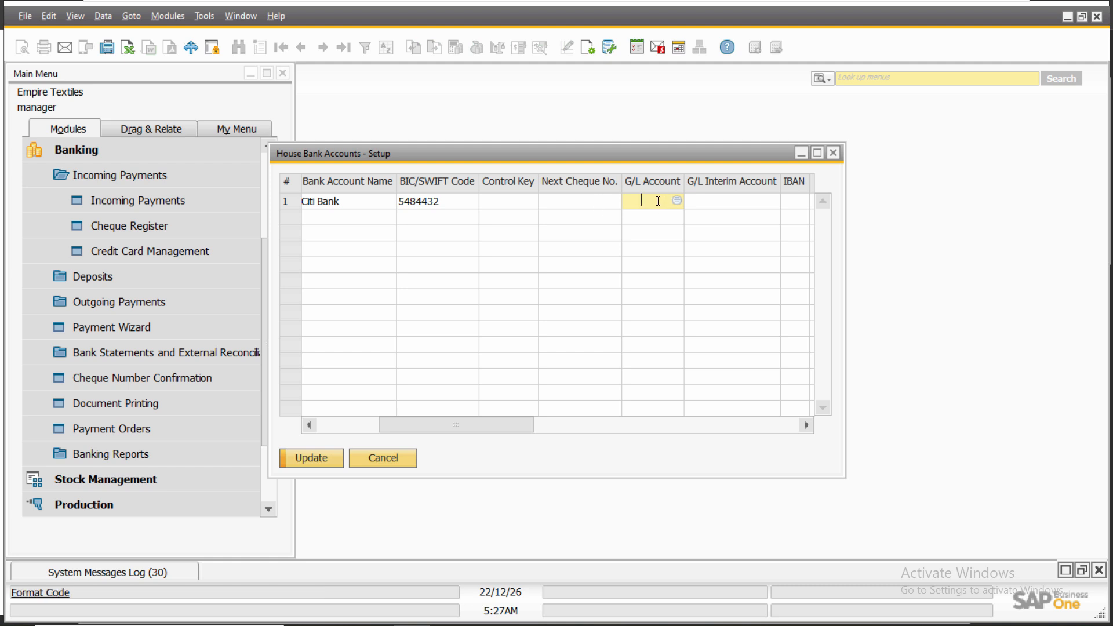
key("Tab")
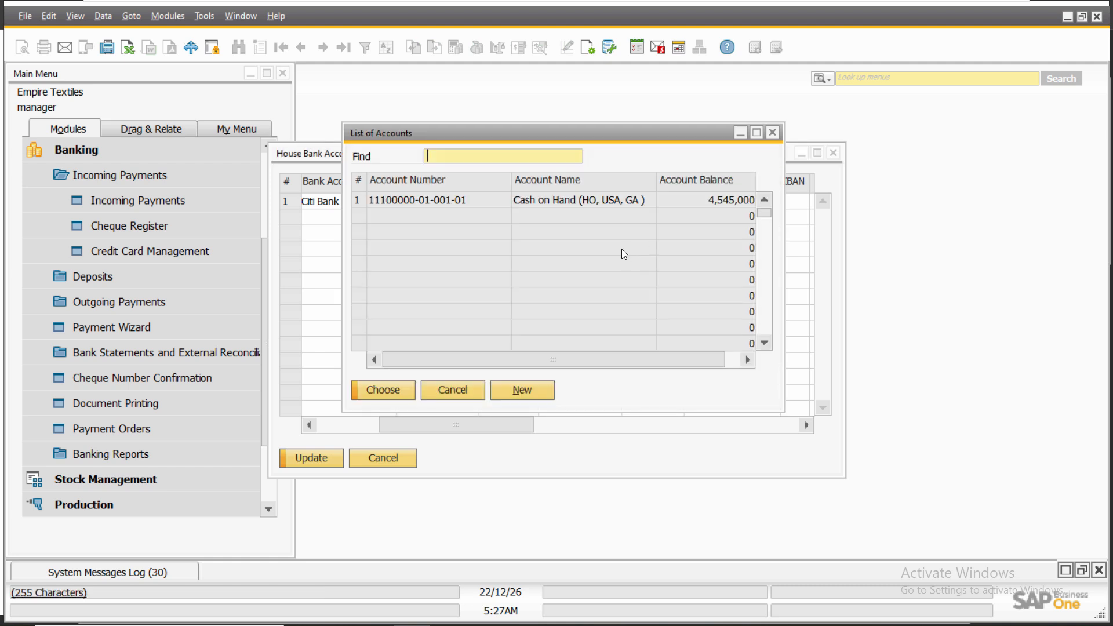
left_click(546, 215)
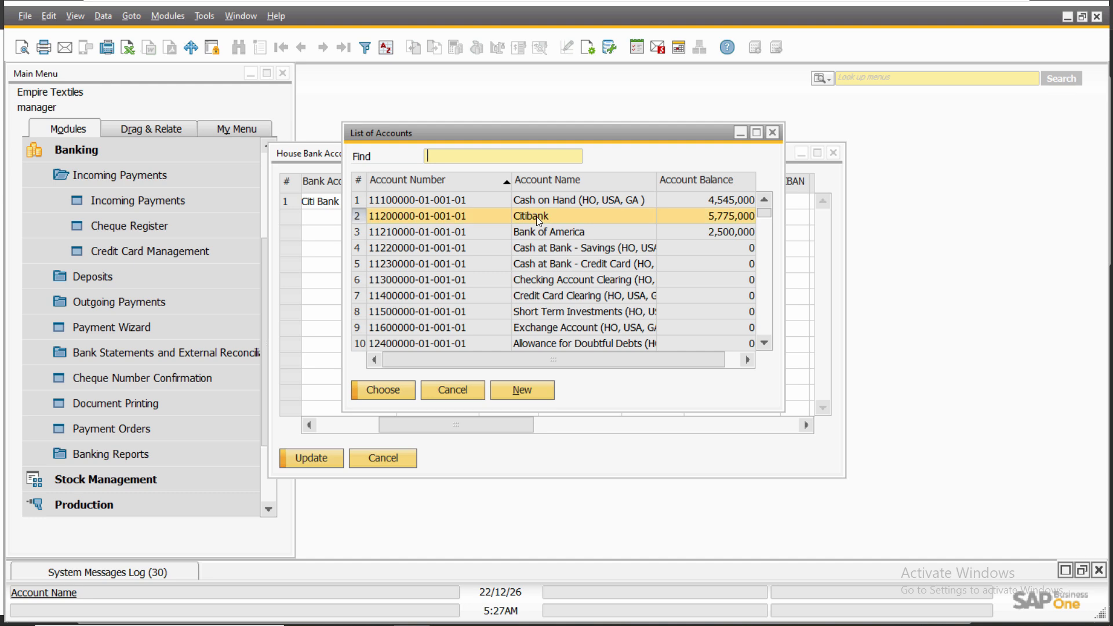
left_click(395, 388)
left_click(311, 454)
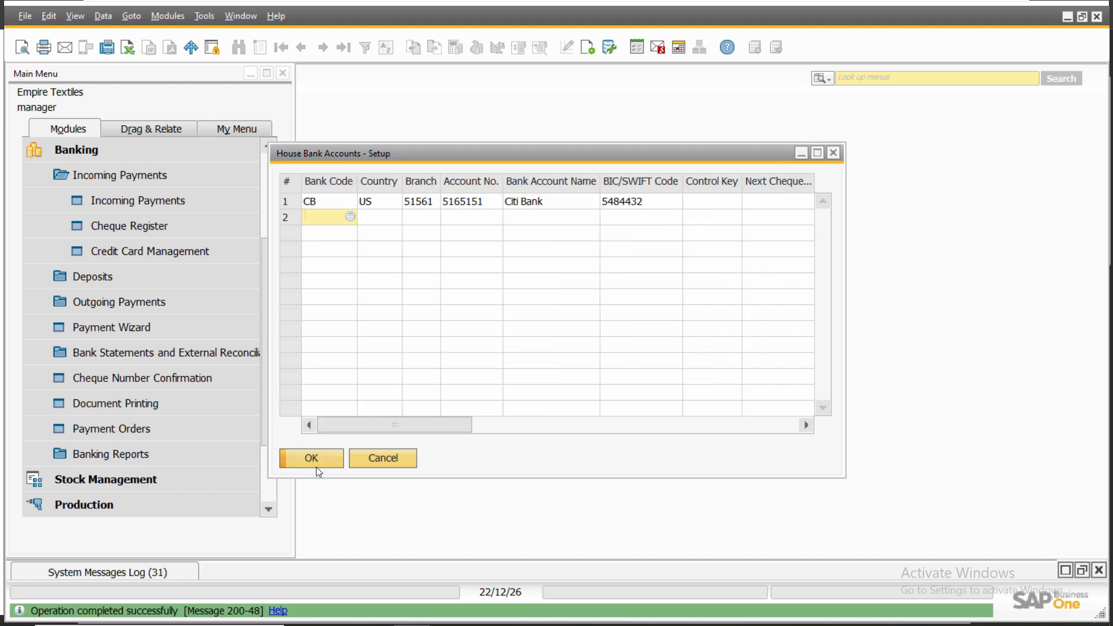
left_click(316, 460)
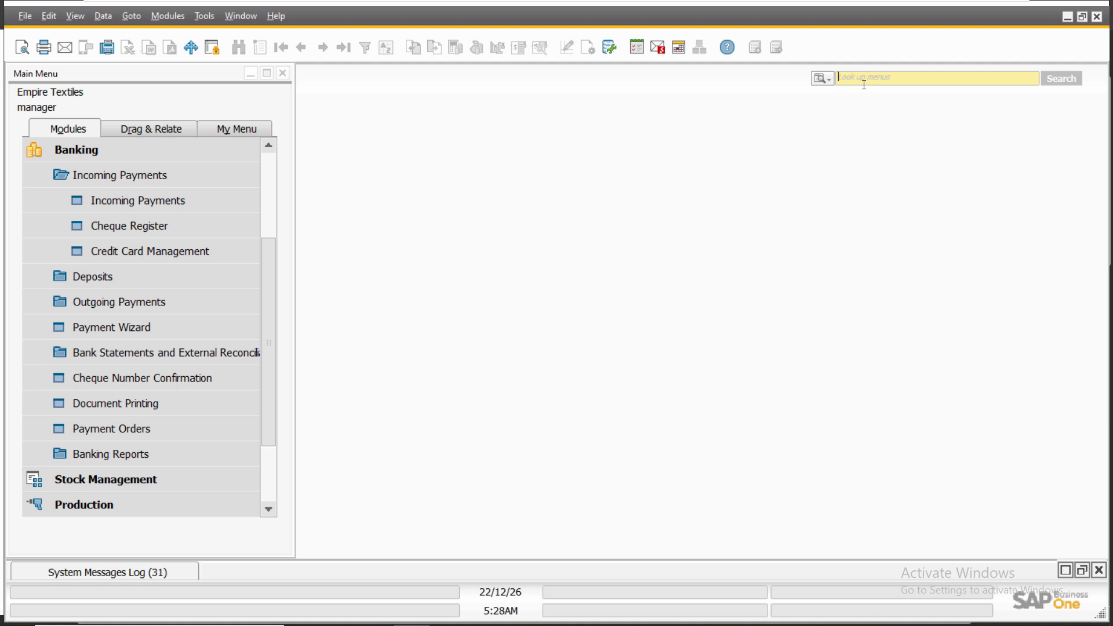
- Find the Archer & Sons incoming payment in the Payment Drafts Report and open the draft maximized
type("dra")
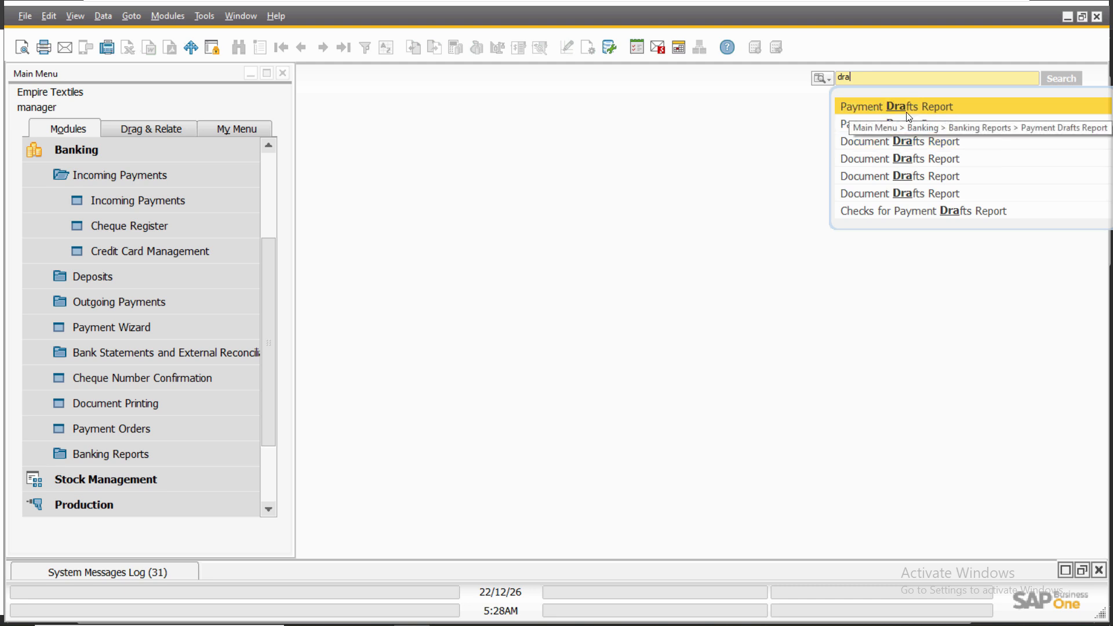
left_click(872, 107)
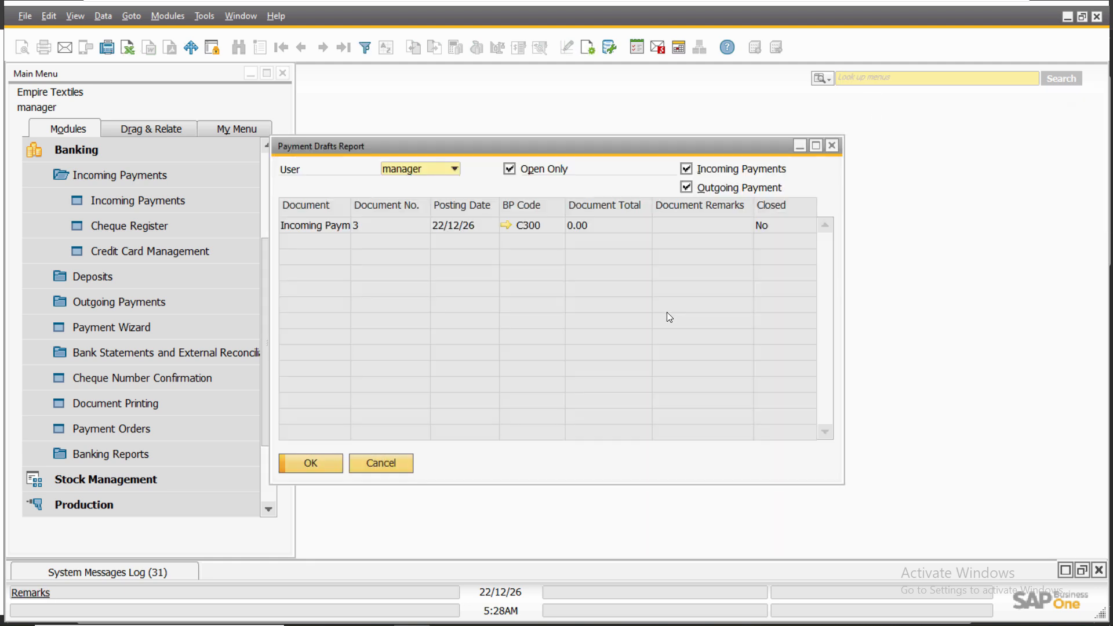
left_click(506, 225)
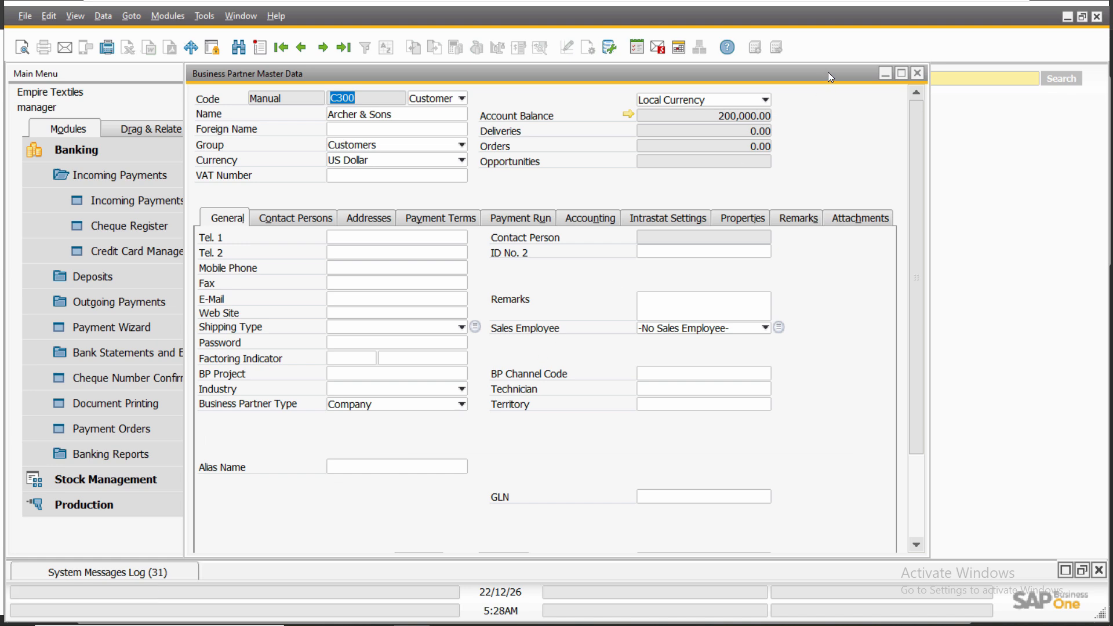
left_click(918, 74)
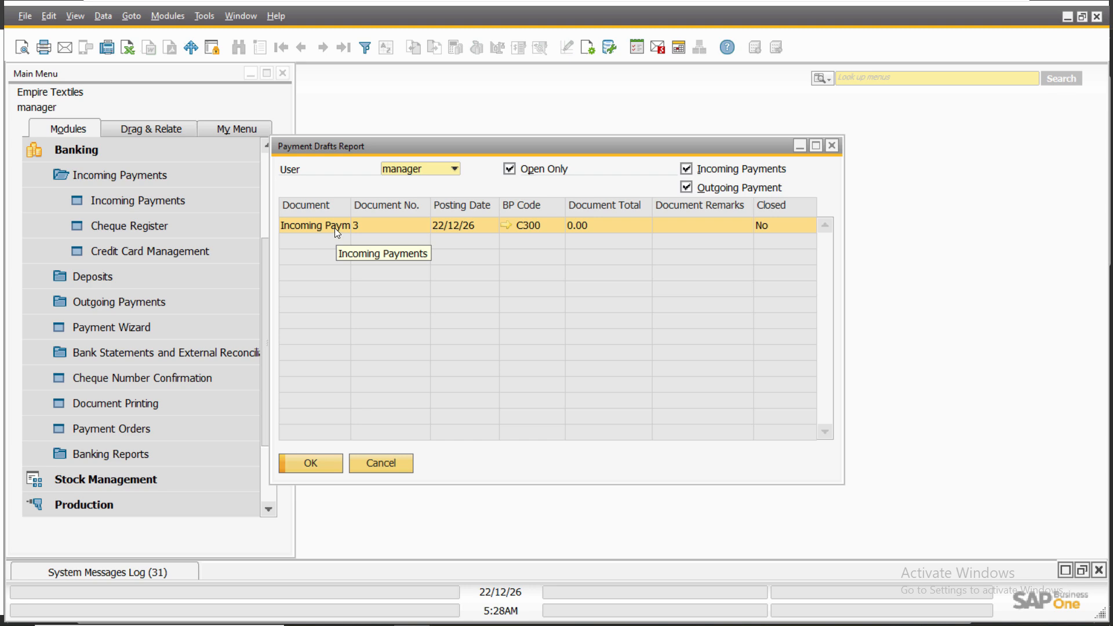
double_click(335, 225)
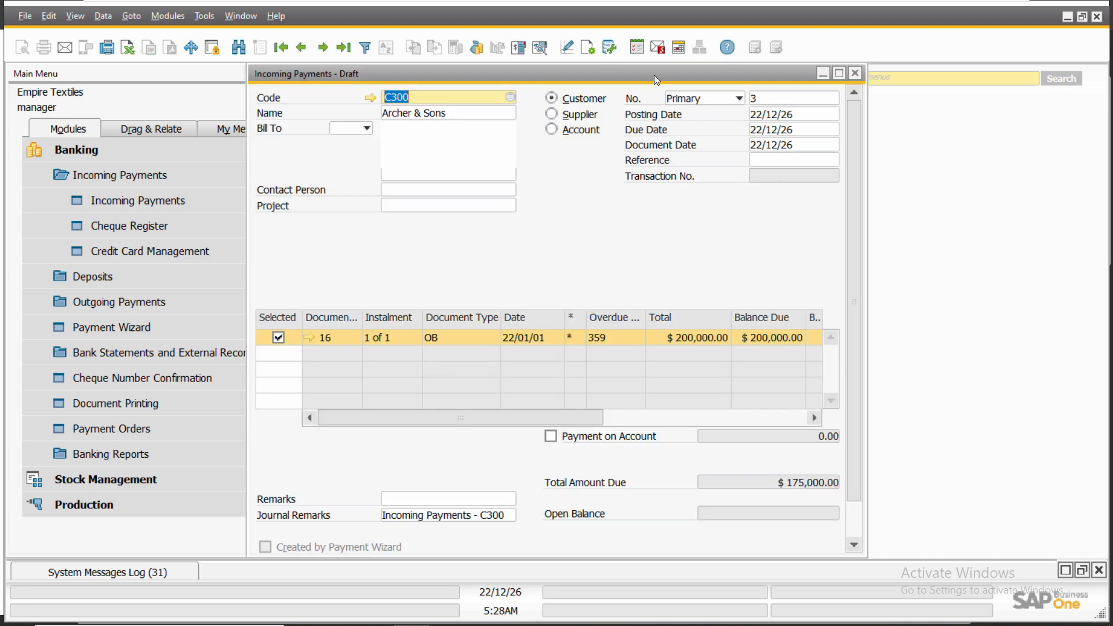
double_click(654, 74)
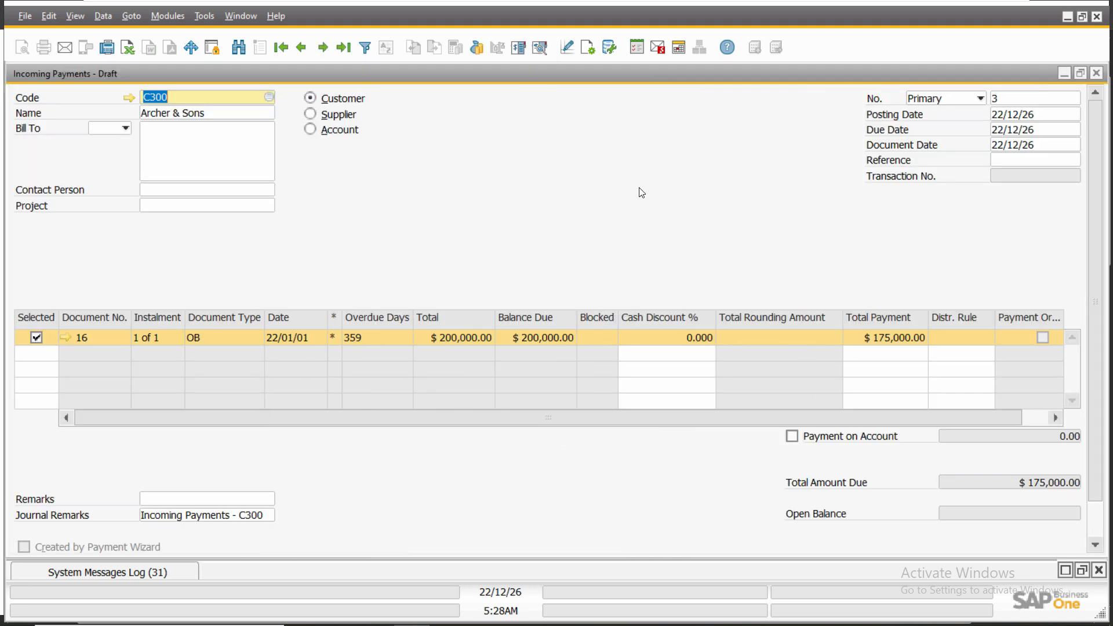
- In the draft's payment means, enter a cheque for the full 175,000 balance due with Citi Bank as the bank
left_click(476, 48)
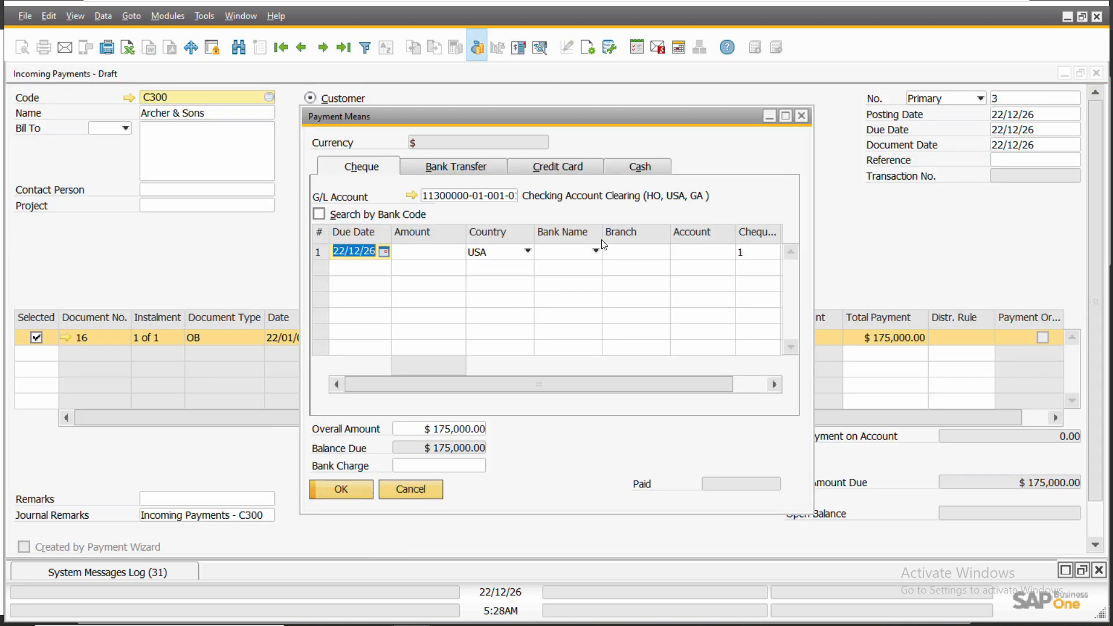
left_click(385, 251)
left_click(437, 256)
left_click(451, 255)
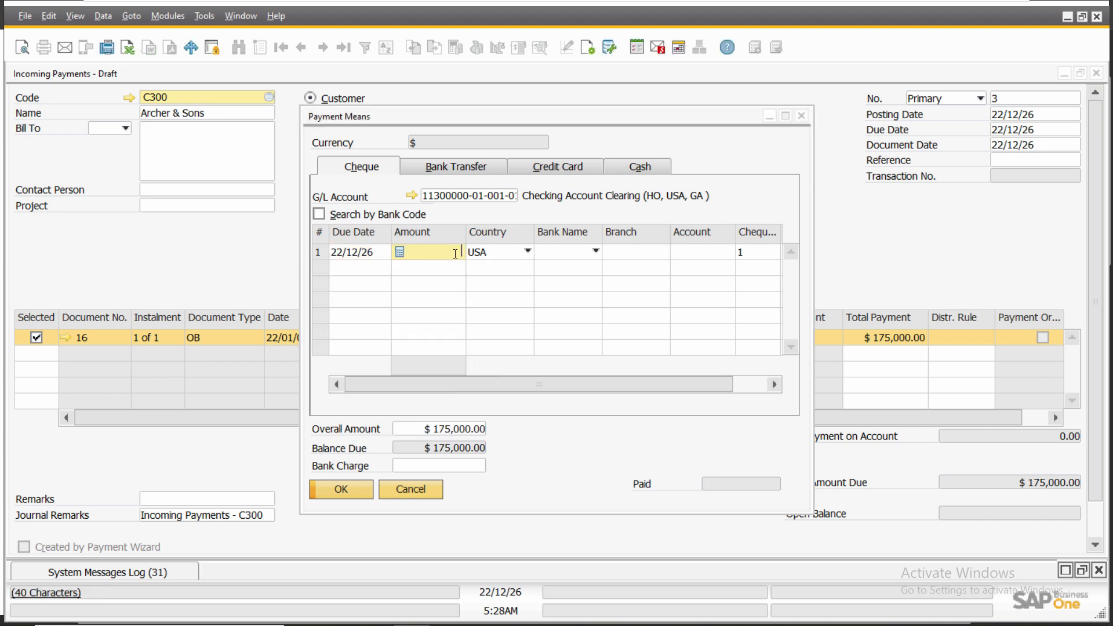
key("ctrl+b")
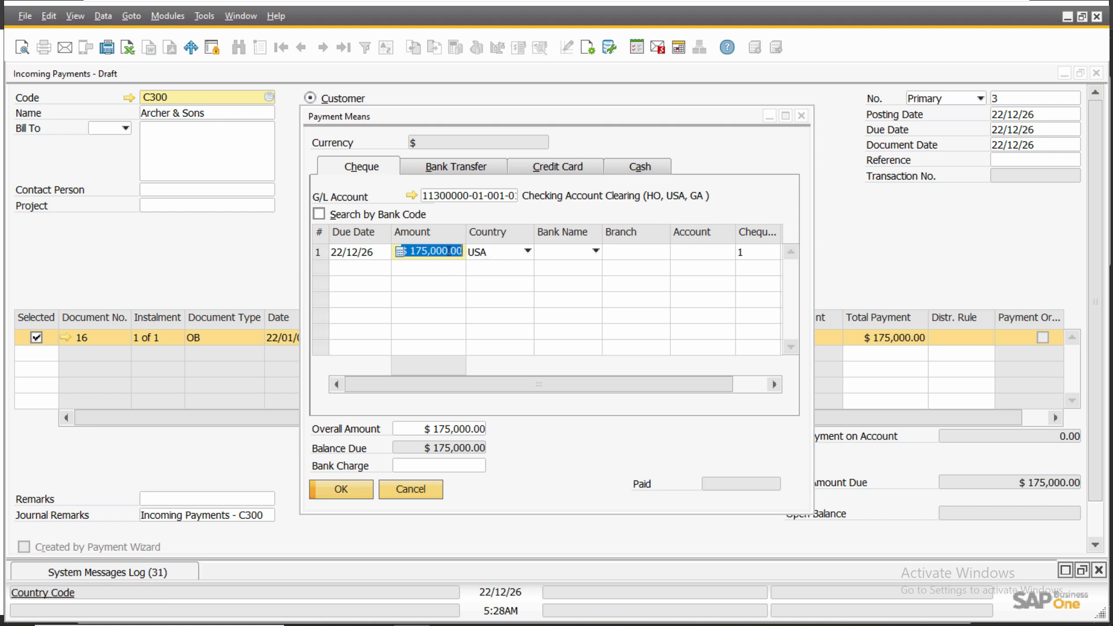
left_click(565, 253)
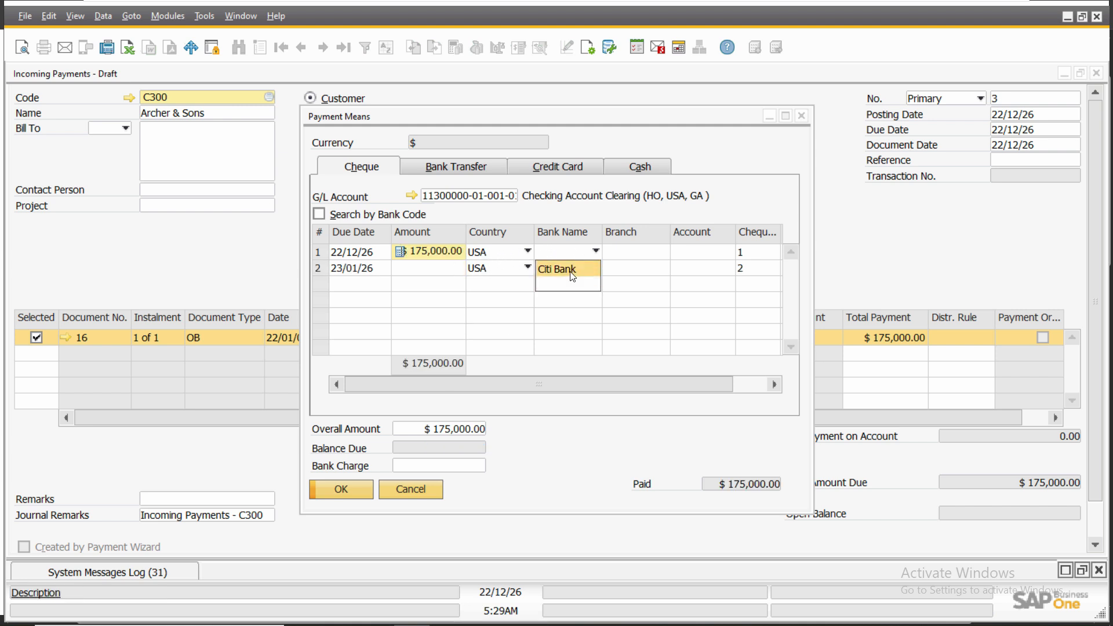
left_click(571, 271)
- Look up the bank accounts available for the Citi Bank cheque, leave the account blank and confirm the payment means
left_click_drag(604, 385, 682, 383)
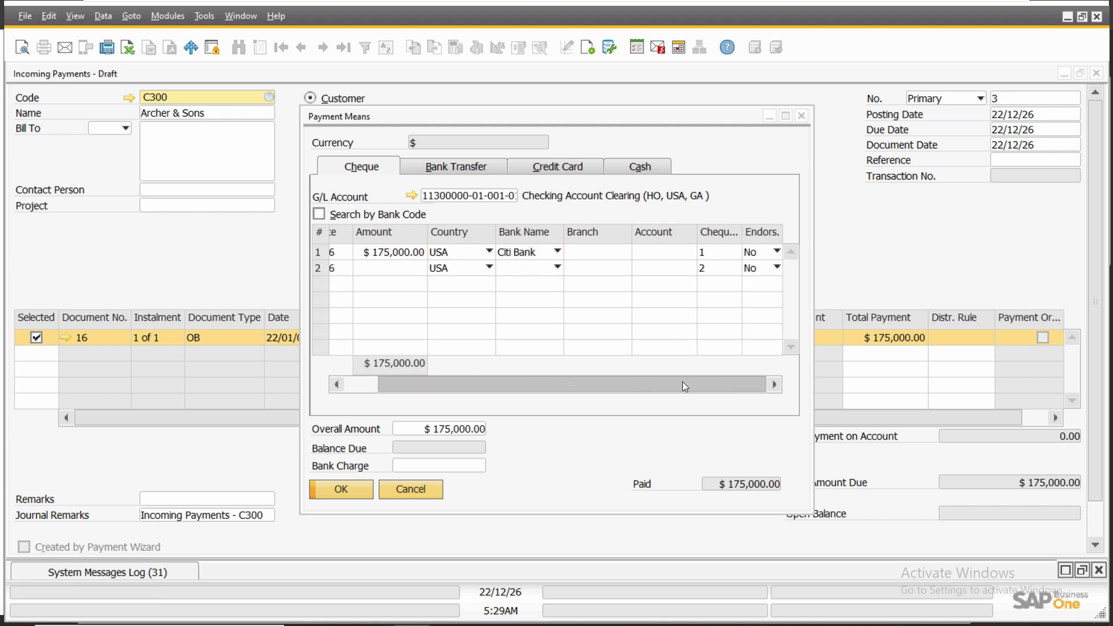
left_click(652, 252)
left_click(591, 251)
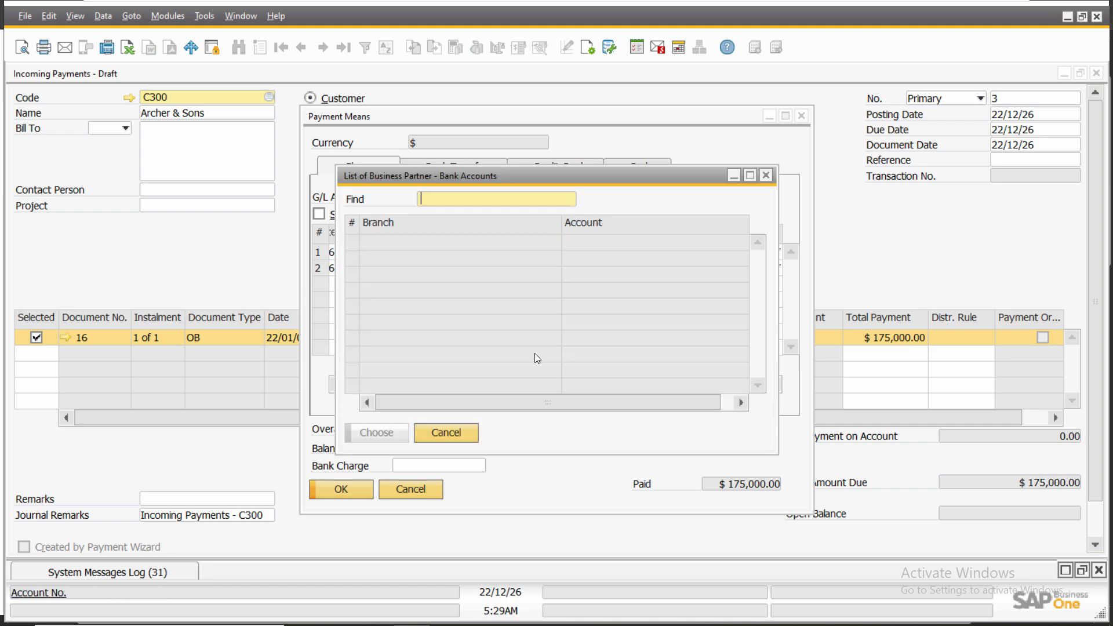
left_click(446, 430)
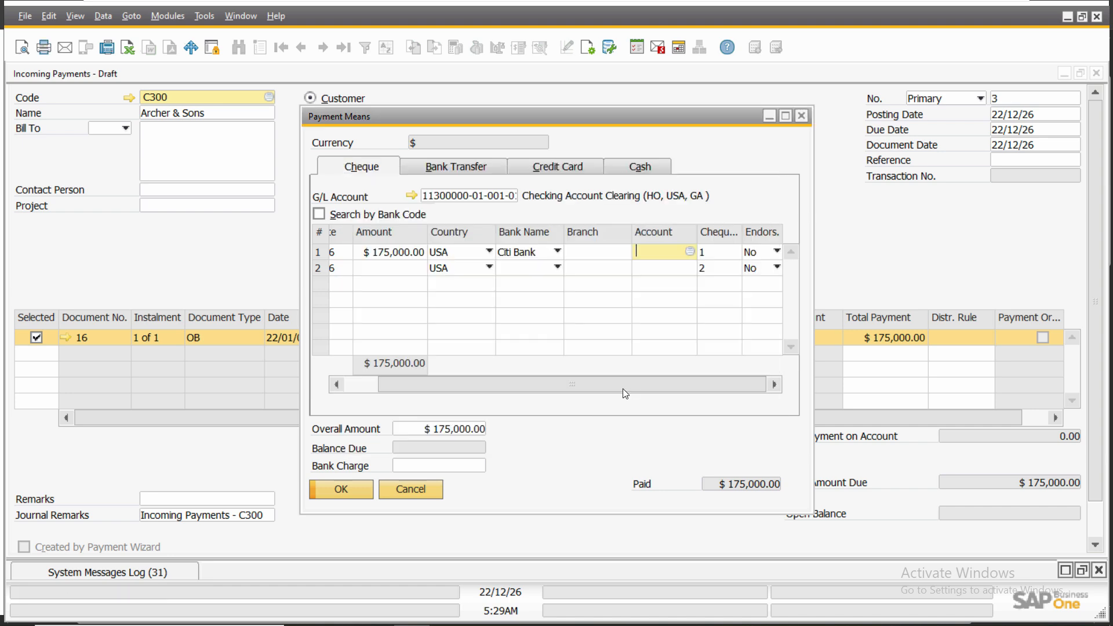
left_click(341, 488)
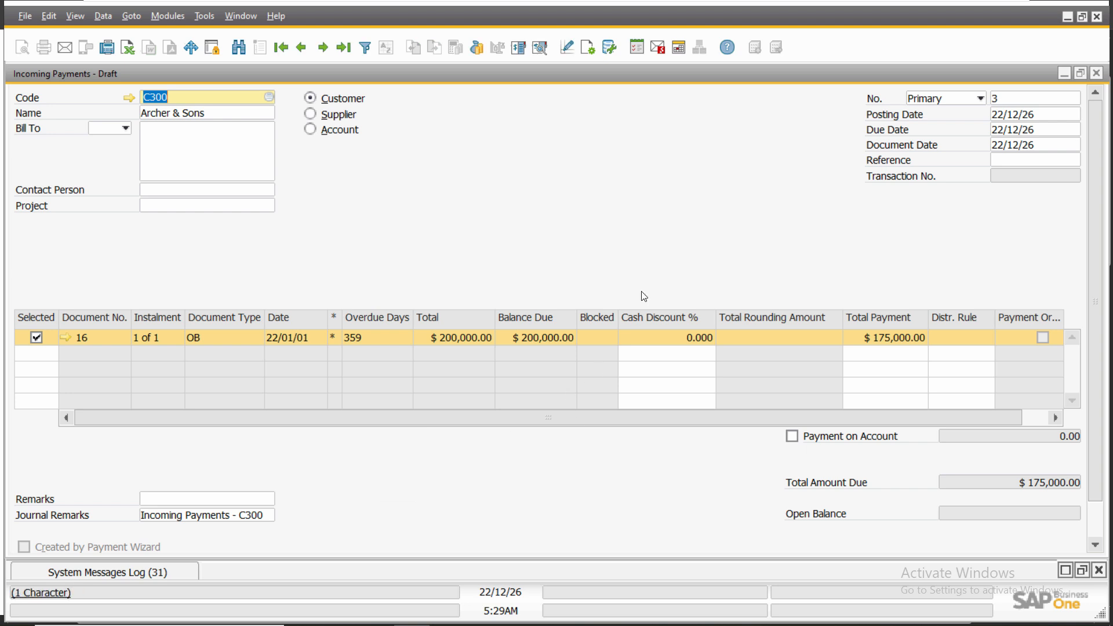
- Preview the journal entry of the Archer & Sons payment draft to check its debit and credit accounts, and close the preview
right_click(623, 210)
left_click(662, 279)
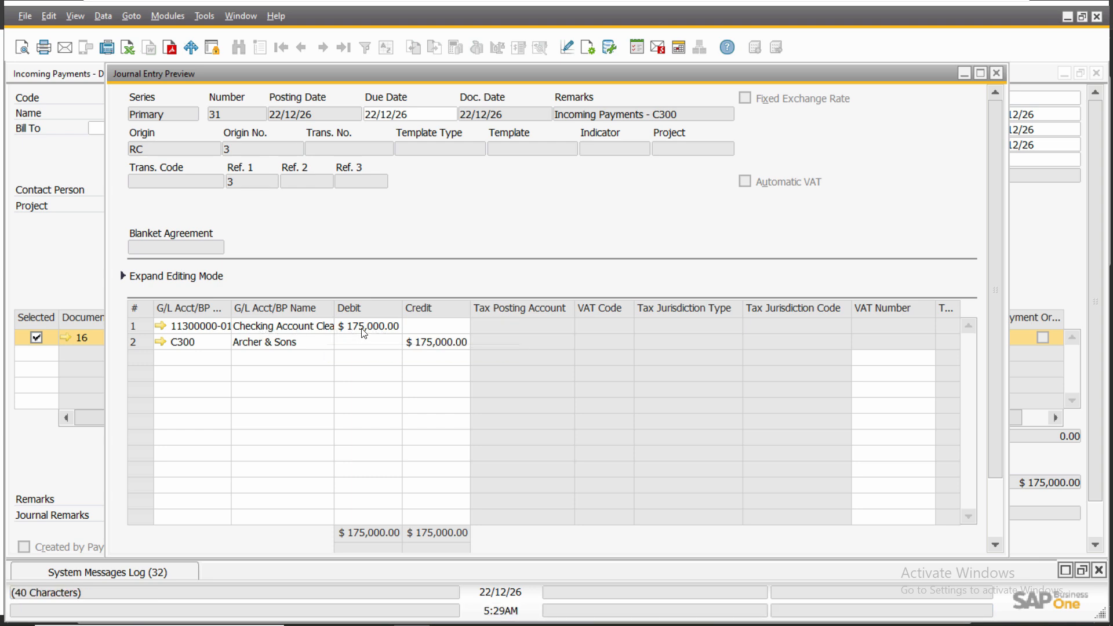
left_click(997, 73)
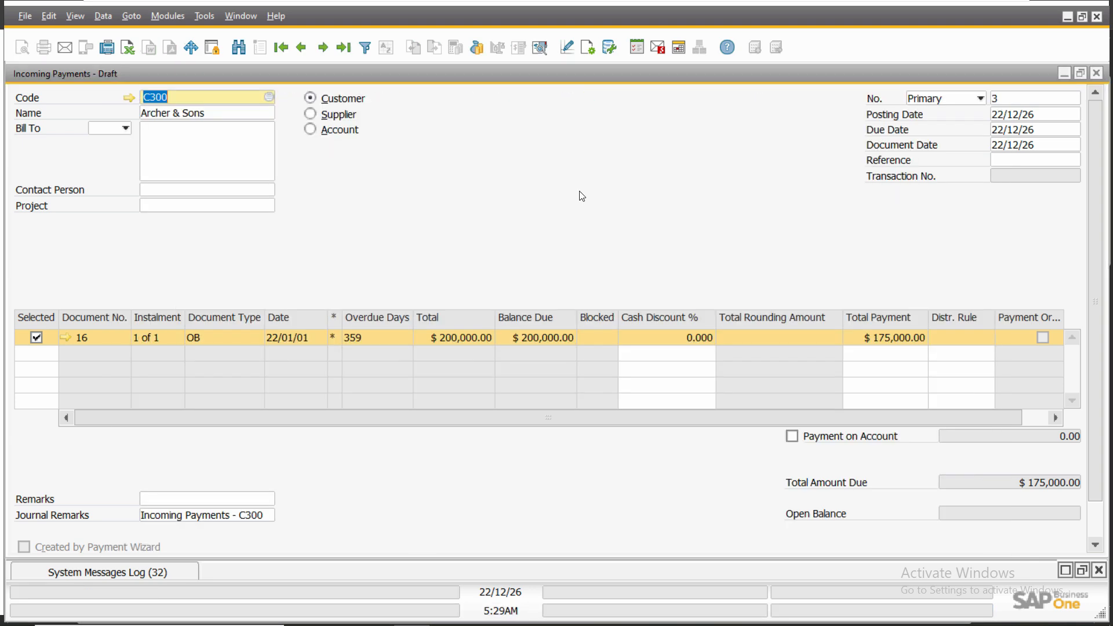
- Try to change the cheque's G/L account in the payment means to Citibank and confirm the payment means
key("ctrl+b")
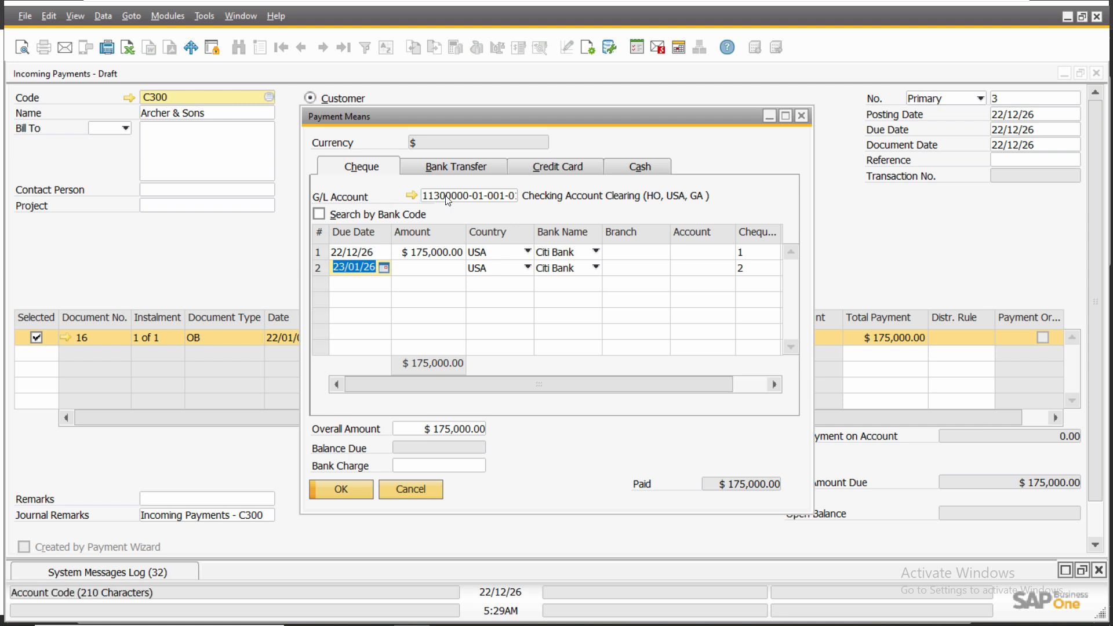
double_click(479, 196)
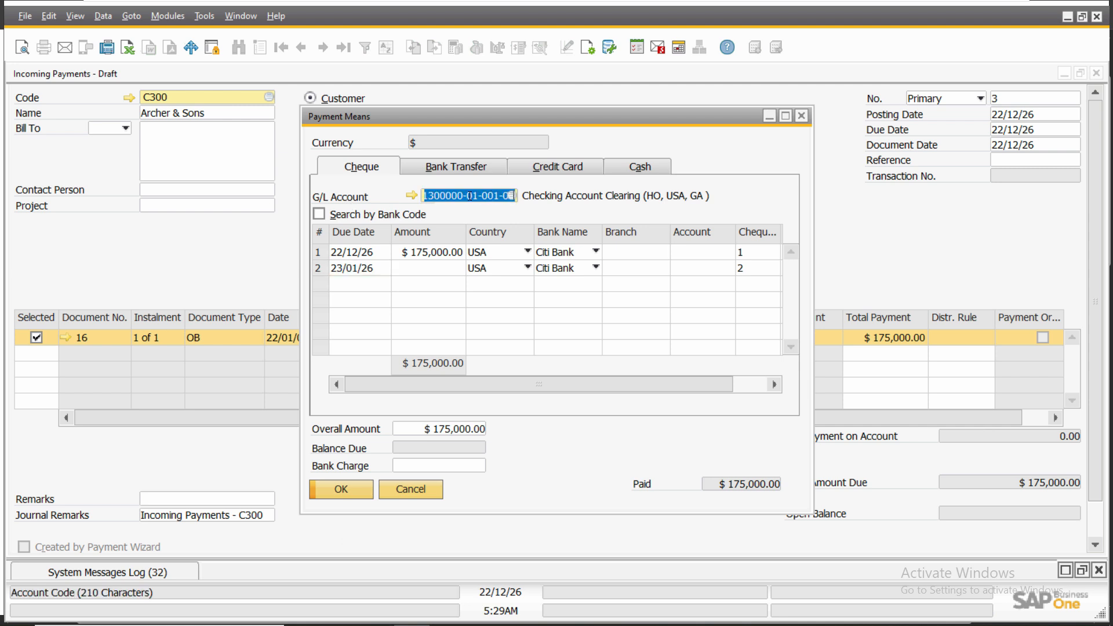
key("BackSpace")
key("Tab")
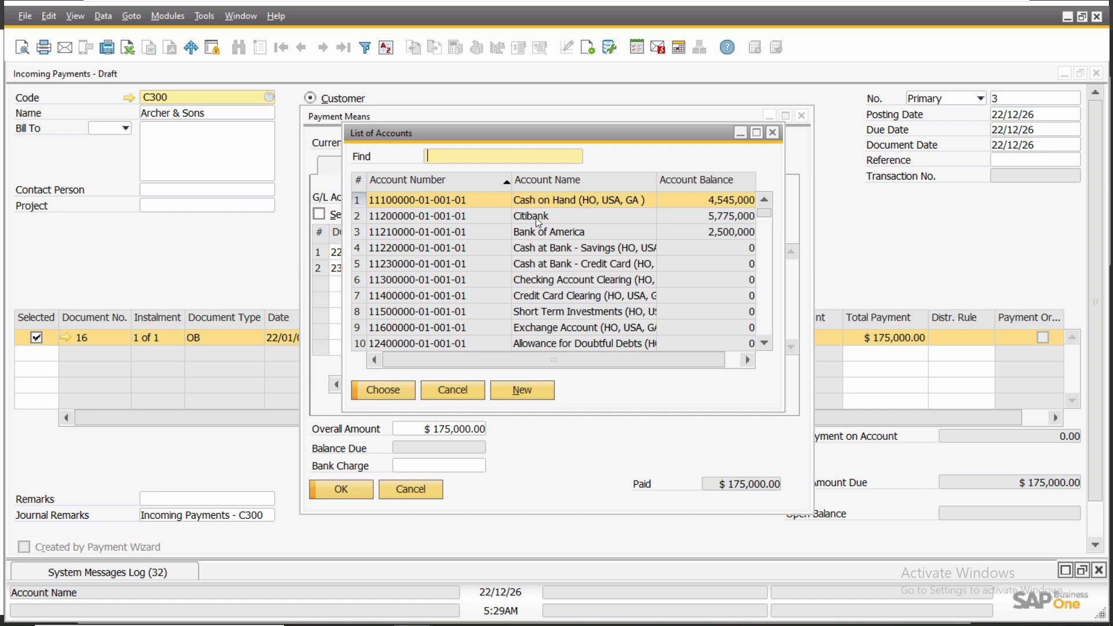
double_click(536, 218)
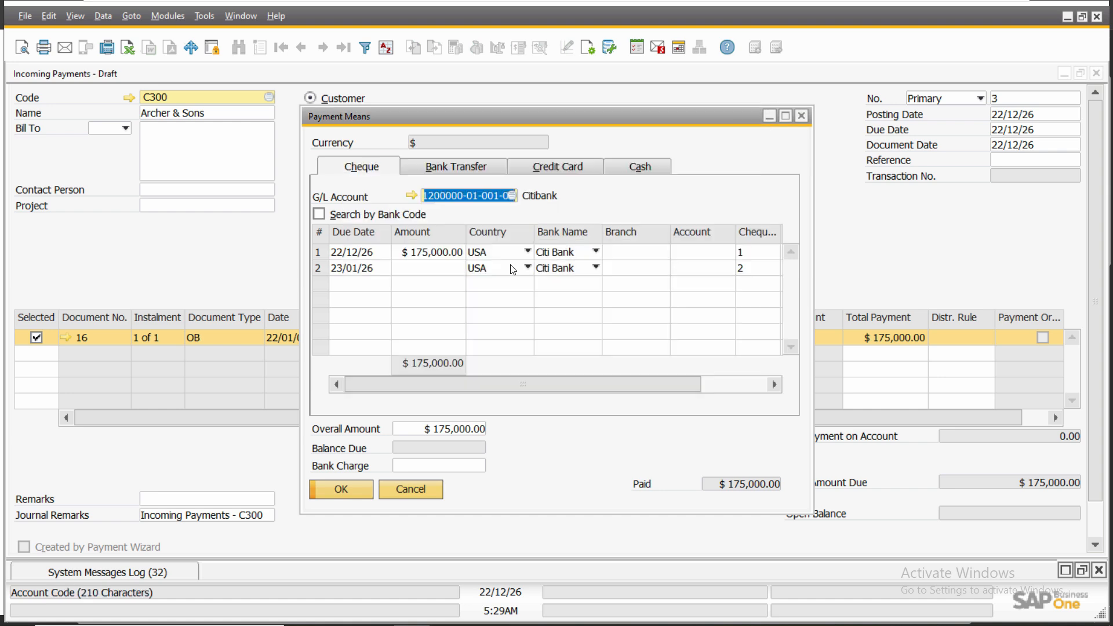
left_click(340, 497)
left_click(352, 341)
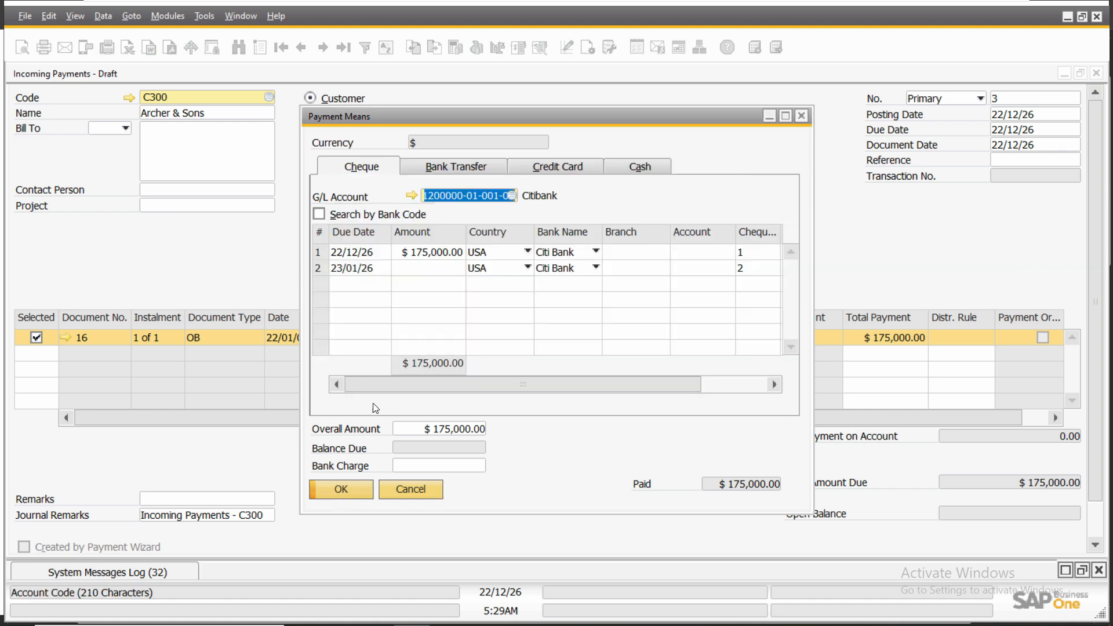
left_click(344, 489)
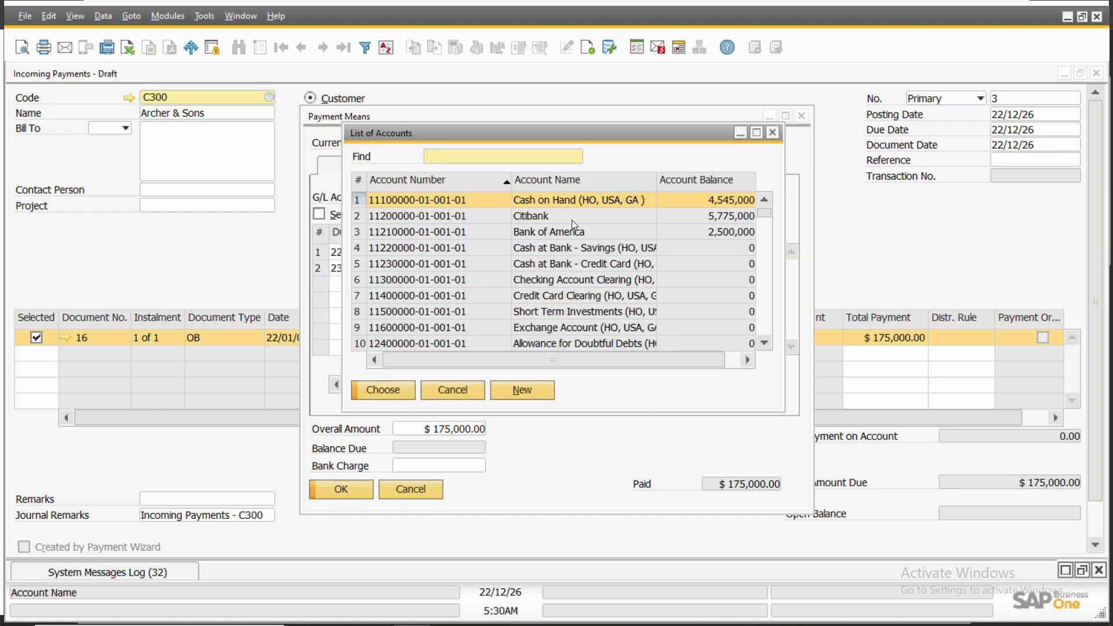
left_click(771, 133)
key("Tab")
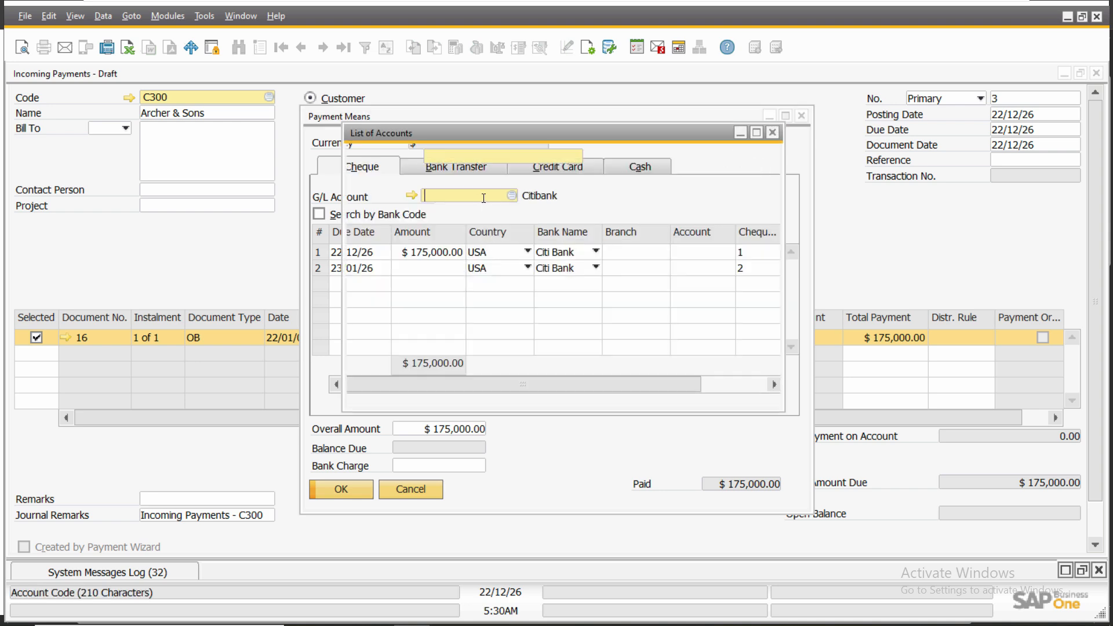
double_click(554, 215)
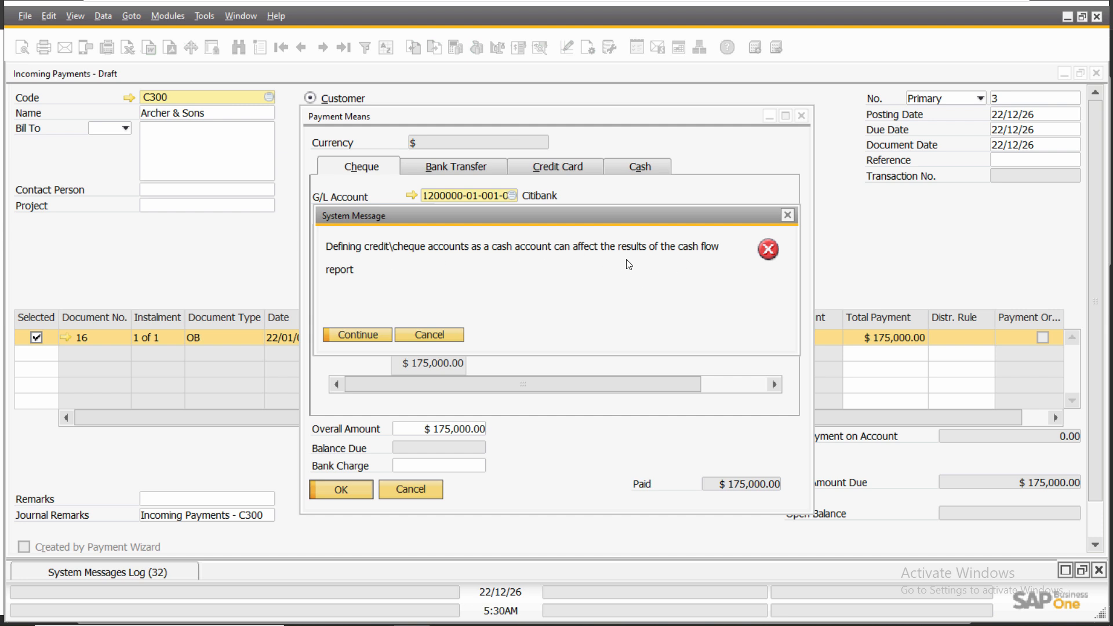
left_click(443, 332)
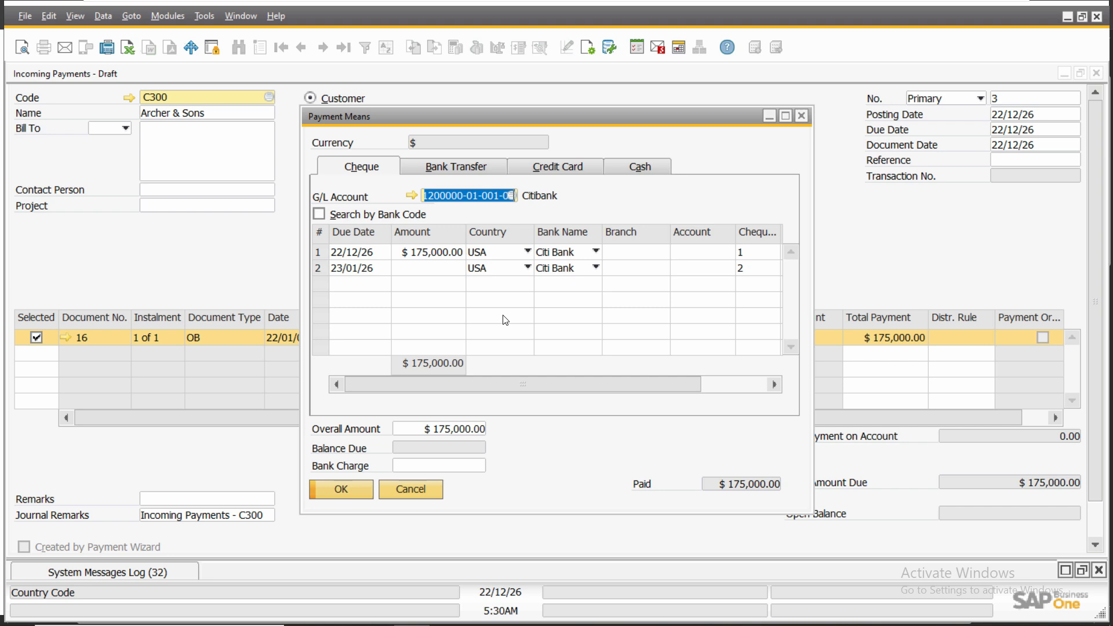
- Restore Checking Account Clearing (HO, USA, GA) as the cheque's G/L account and confirm the payment means
key("BackSpace")
key("Tab")
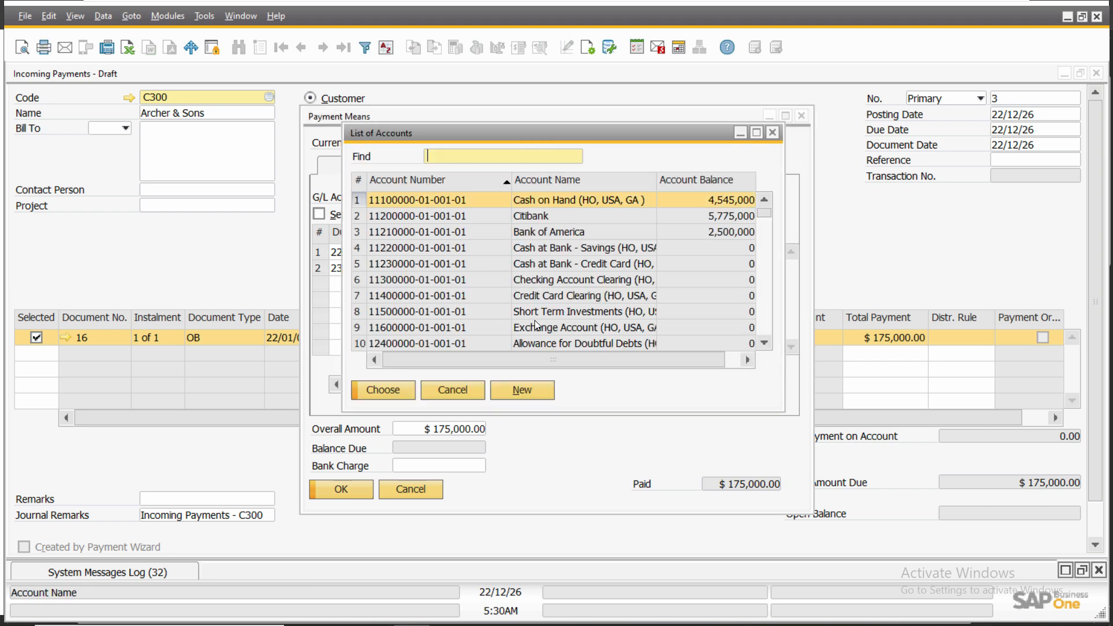
double_click(582, 280)
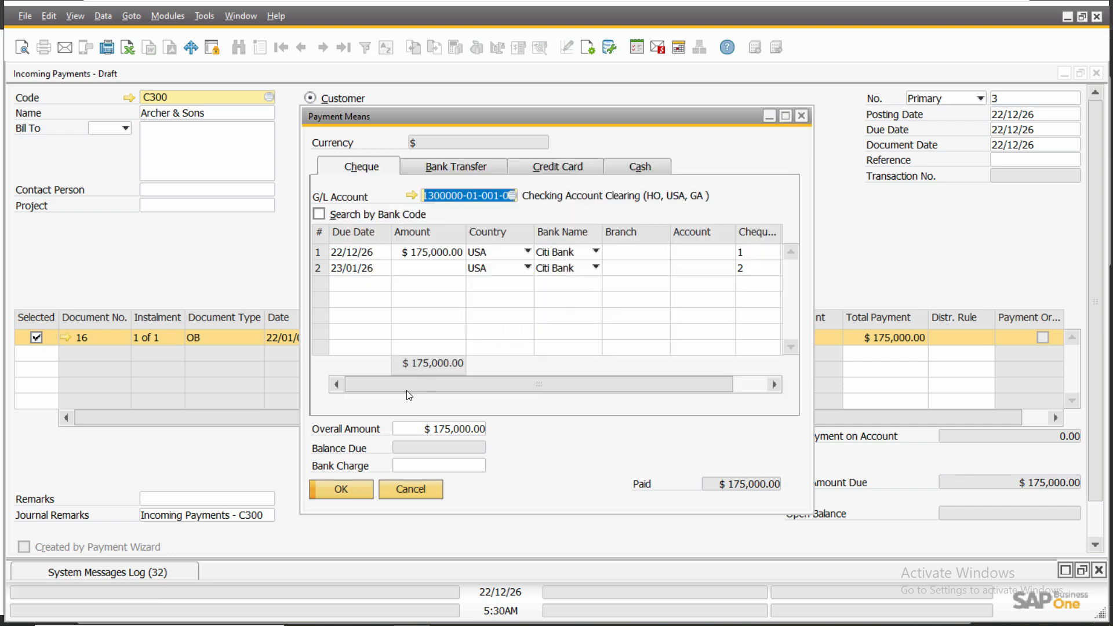
left_click(363, 492)
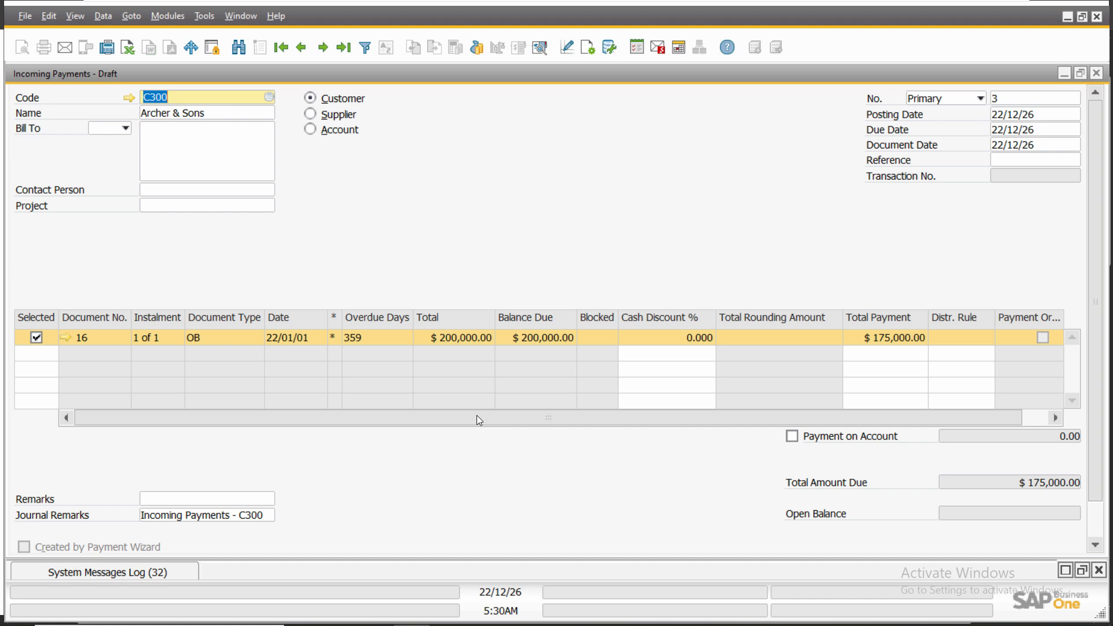
- Add the Archer & Sons draft as a final incoming payment and bring up the last posted payment
key("Return")
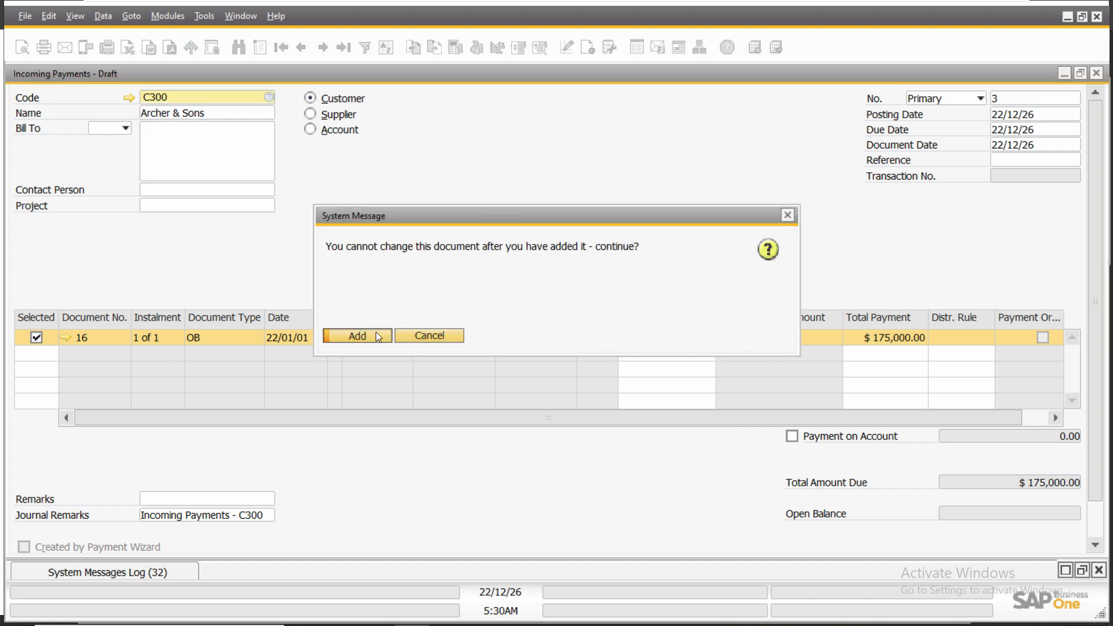
left_click(375, 332)
left_click(350, 55)
- Examine the posted payment's journal entry, and close both the entry and the incoming payment
right_click(497, 193)
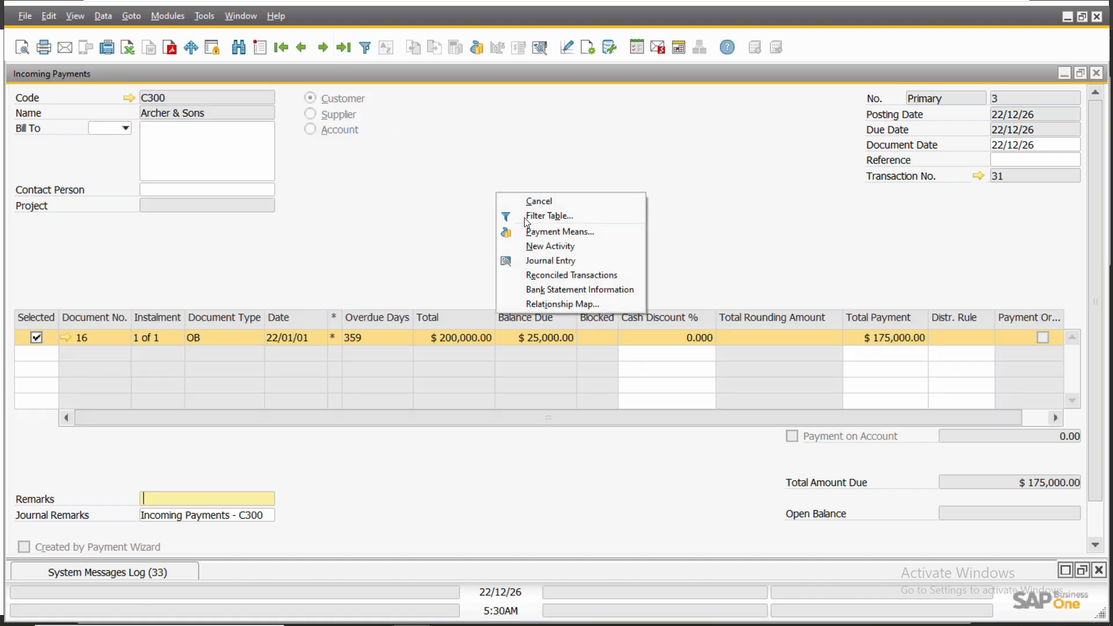
left_click(538, 260)
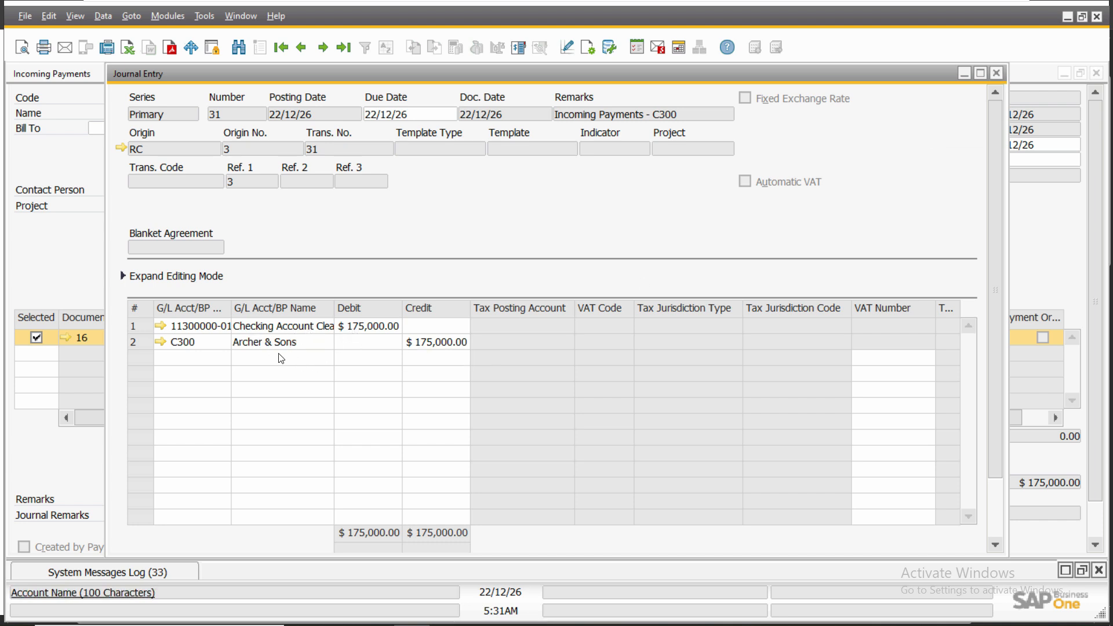
left_click(998, 76)
key("Escape")
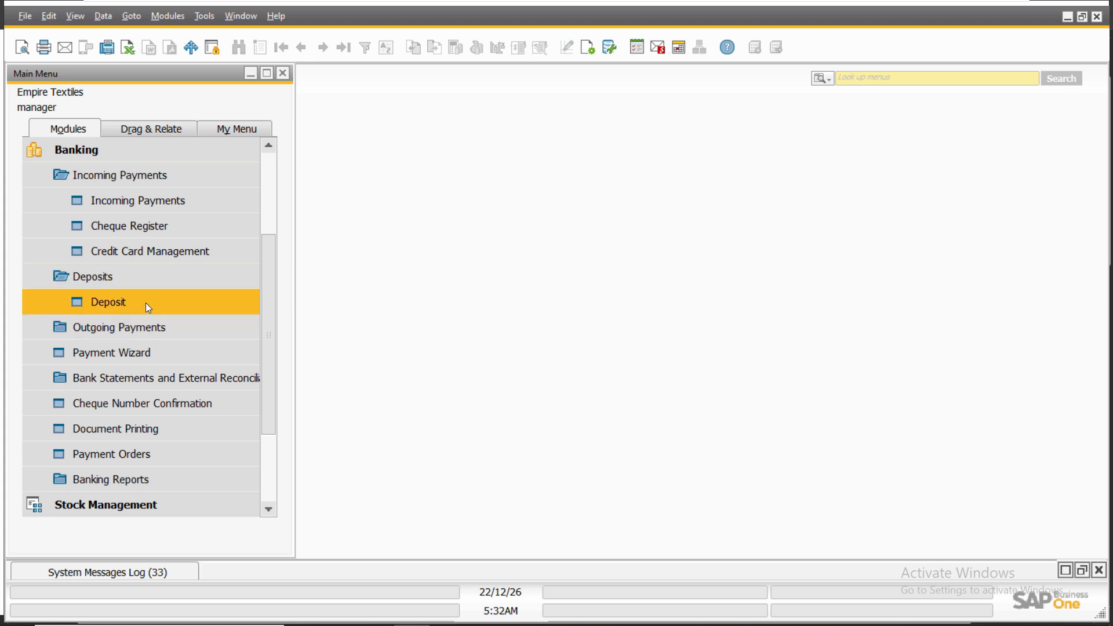
- Create a deposit to the Citibank G/L account with the $175,000 cheque from customer C300 selected, and add it
left_click(87, 300)
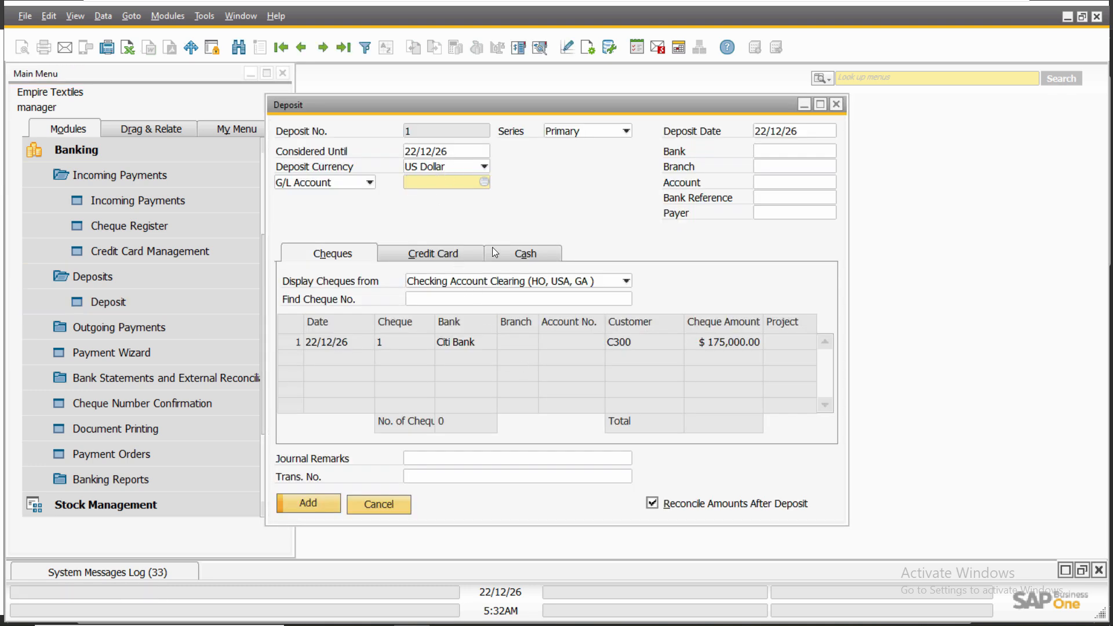
key("Tab")
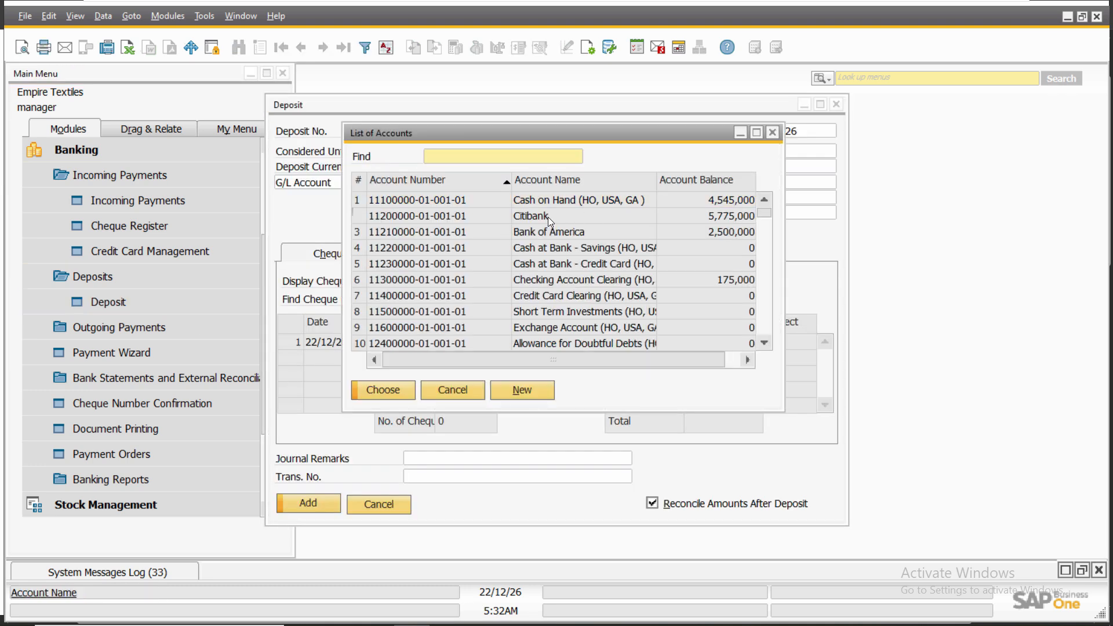
double_click(548, 217)
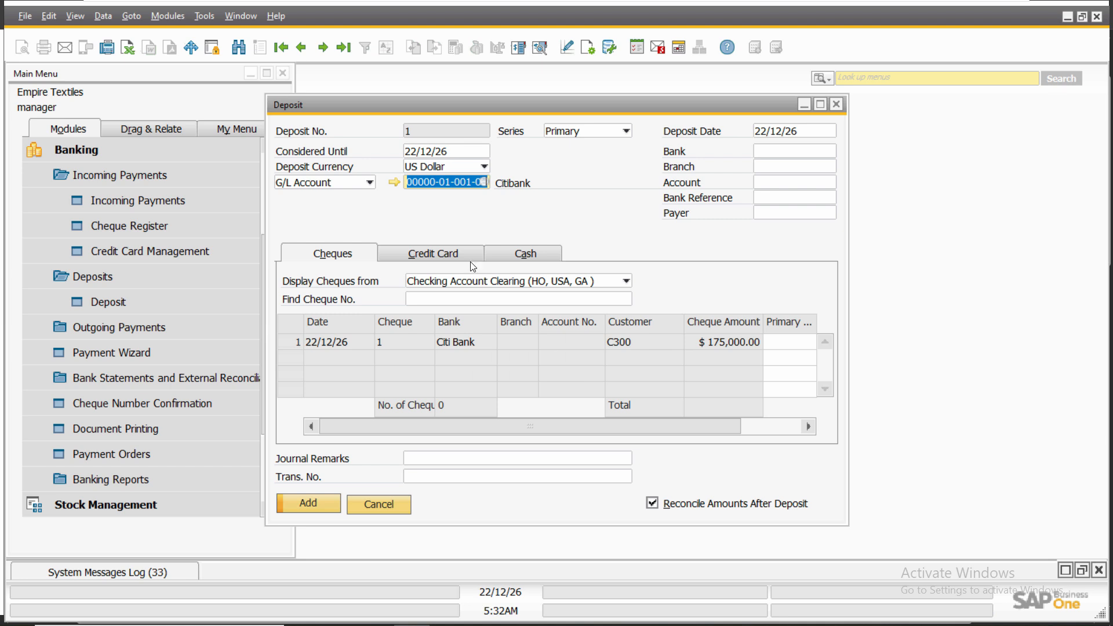
left_click(455, 342)
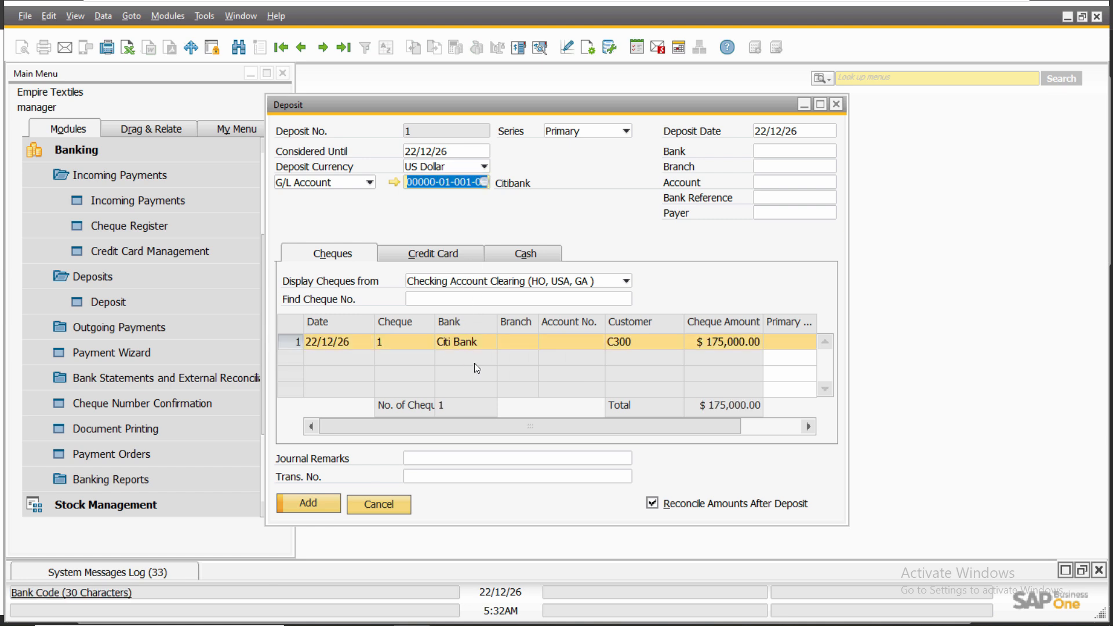
key("Tab")
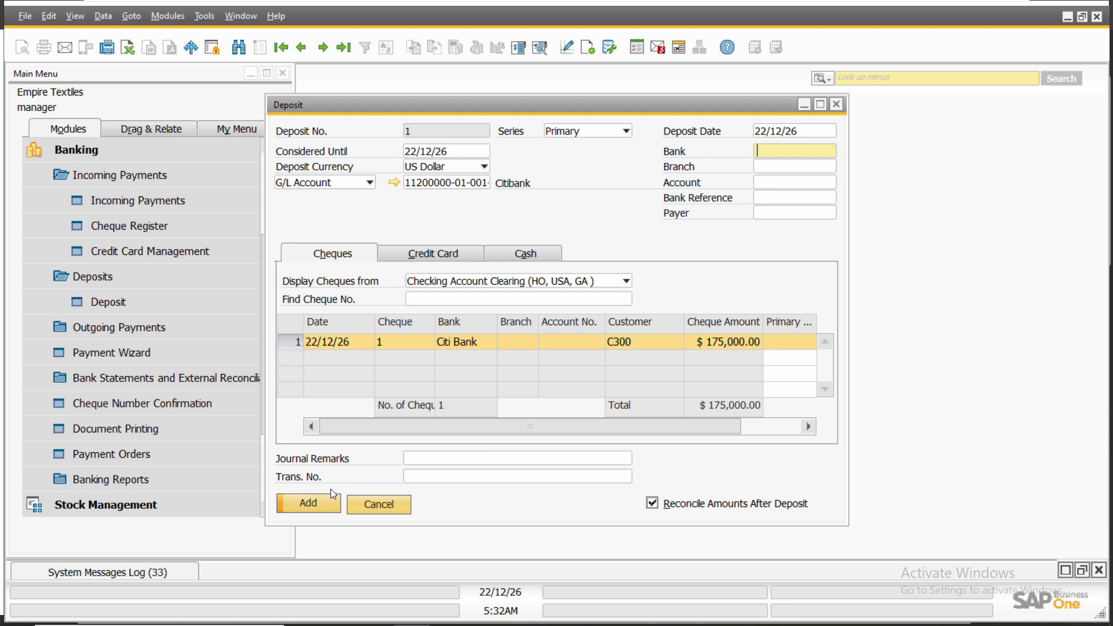
left_click(323, 504)
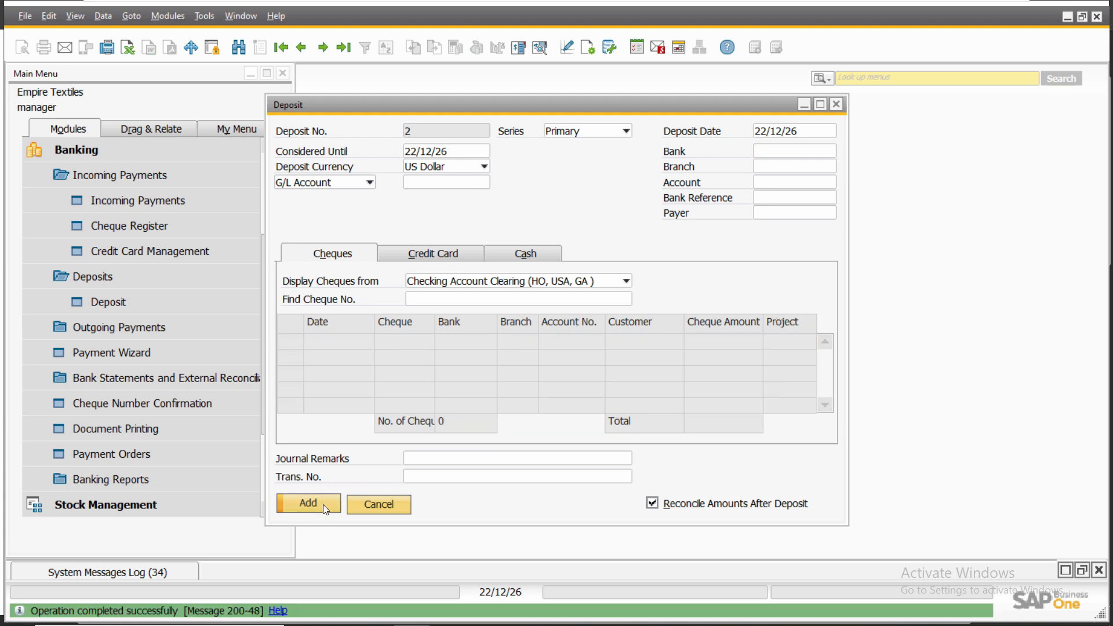
- Bring up the last deposit, examine its journal entry, and close both windows
left_click(346, 50)
right_click(585, 210)
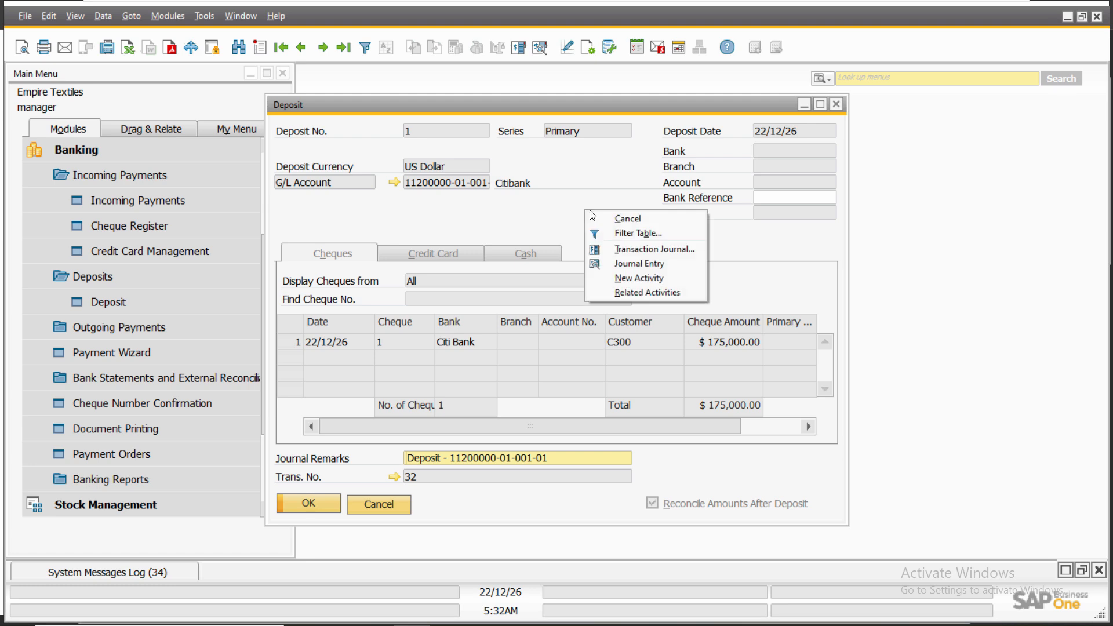
left_click(638, 263)
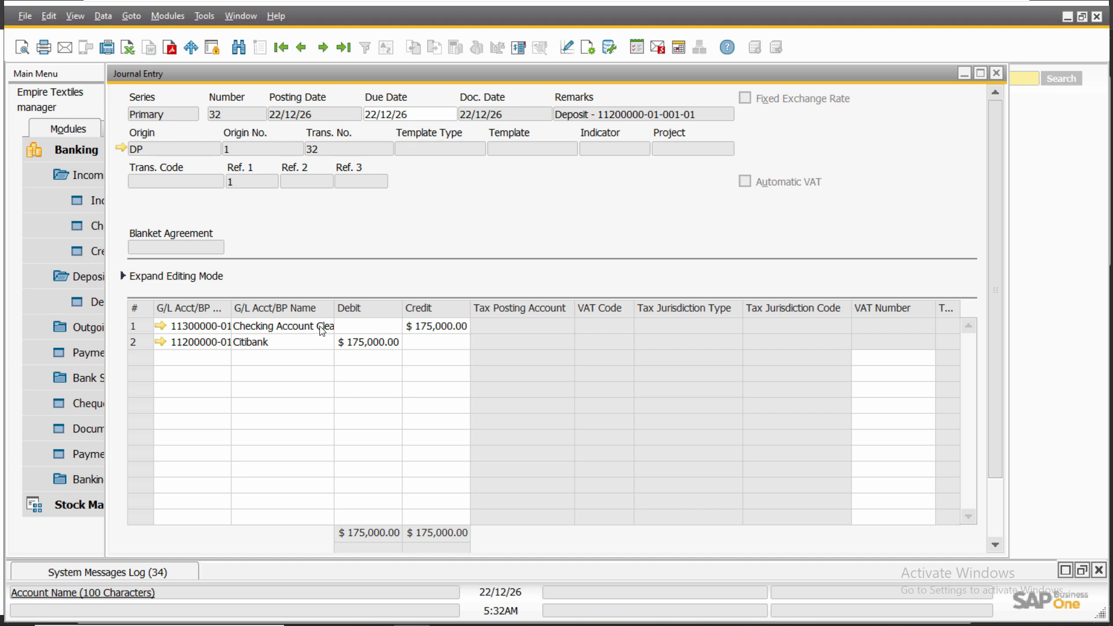
left_click(995, 73)
left_click(847, 106)
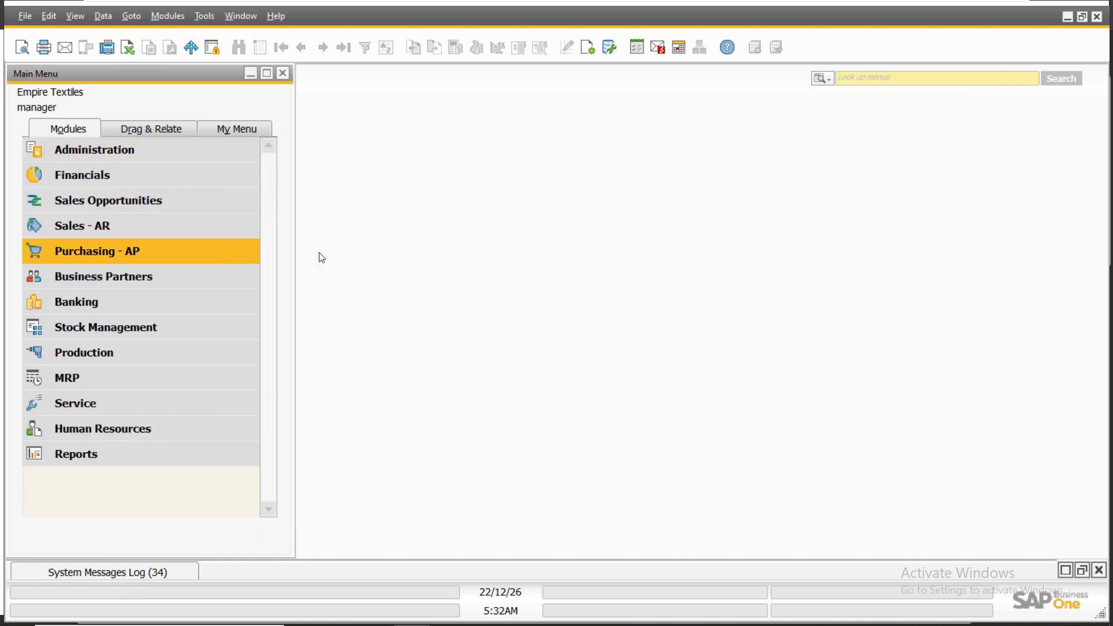
- Check the January transaction list in the PDF viewer, and return to SAP Business One
key("alt+Tab")
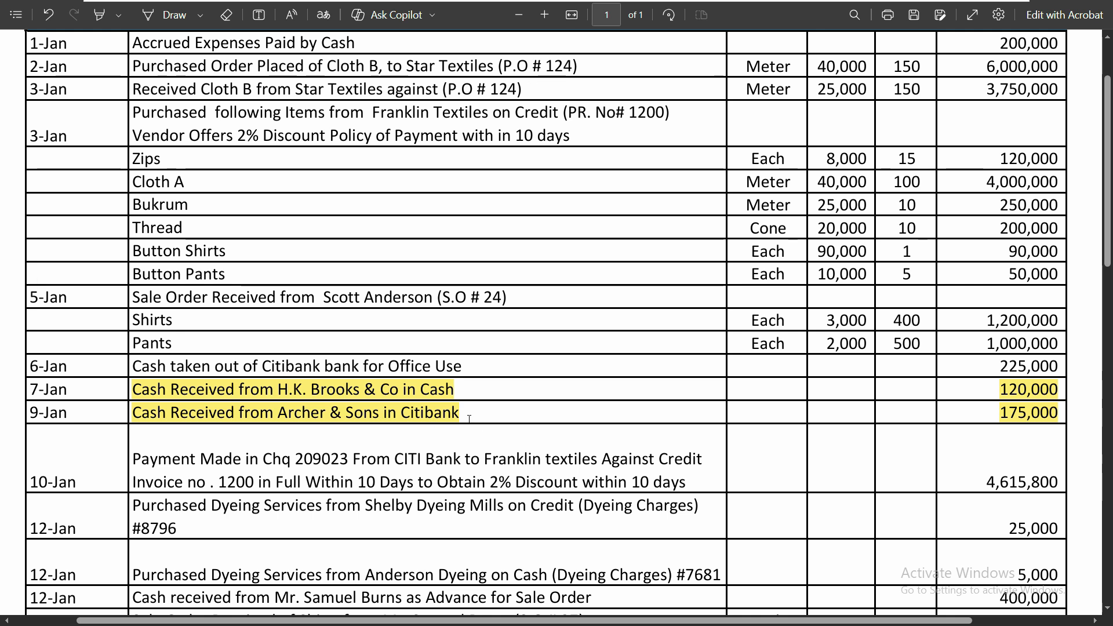
key("alt+Tab")
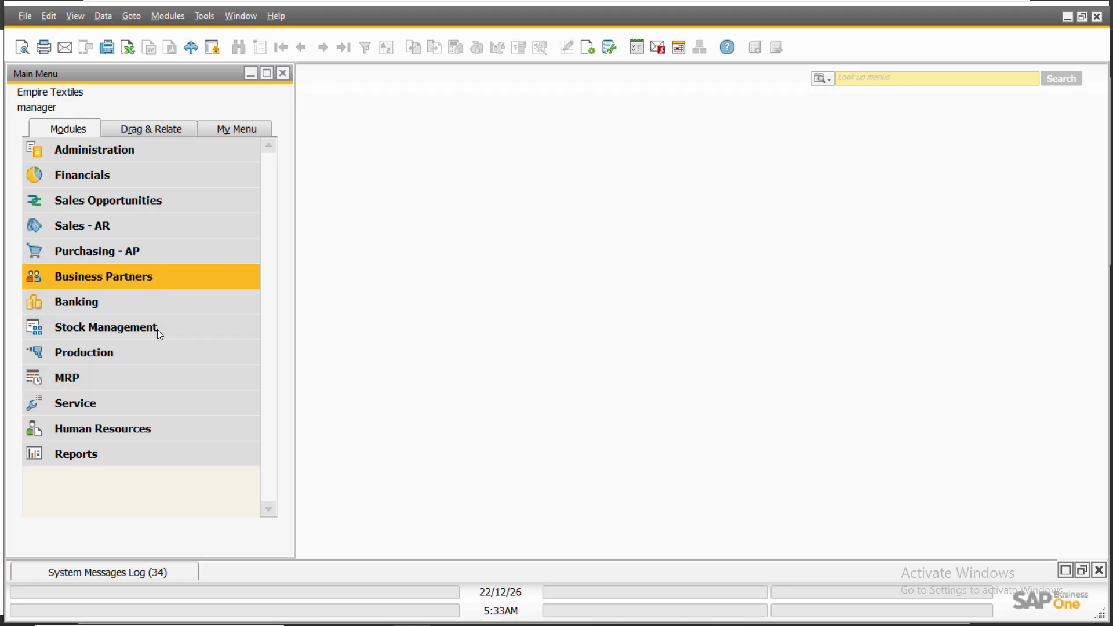